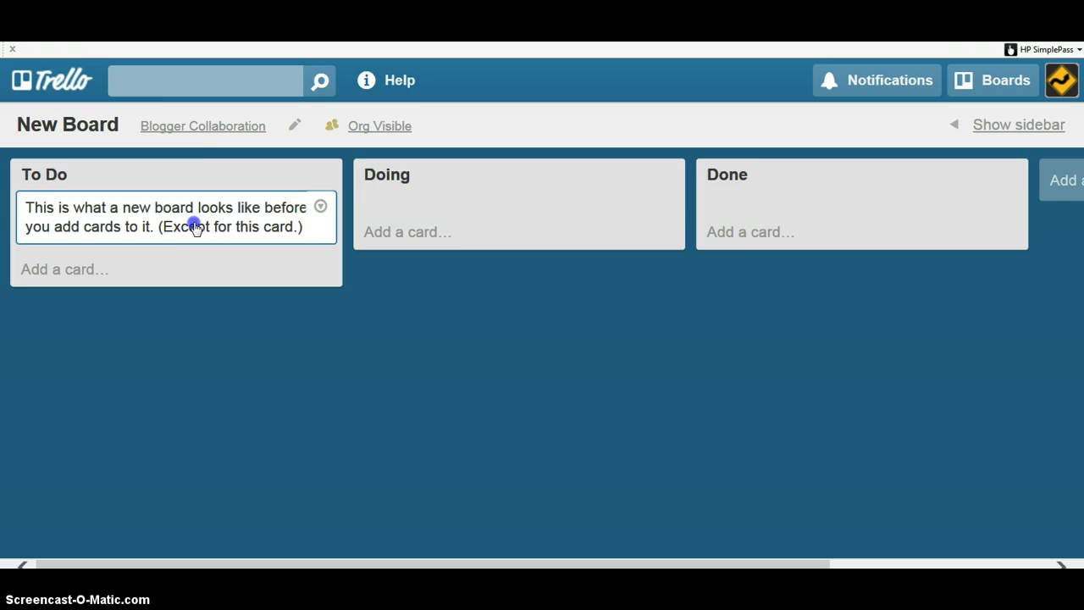
# Open the To Do card and save its title unchanged.
pyautogui.click(194, 227)
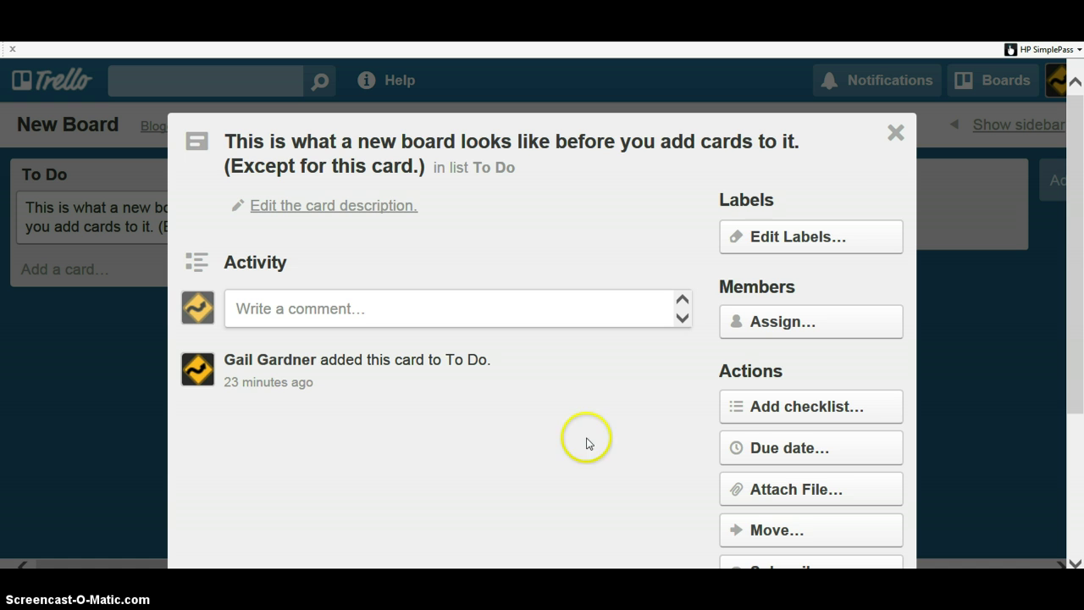
pyautogui.click(365, 146)
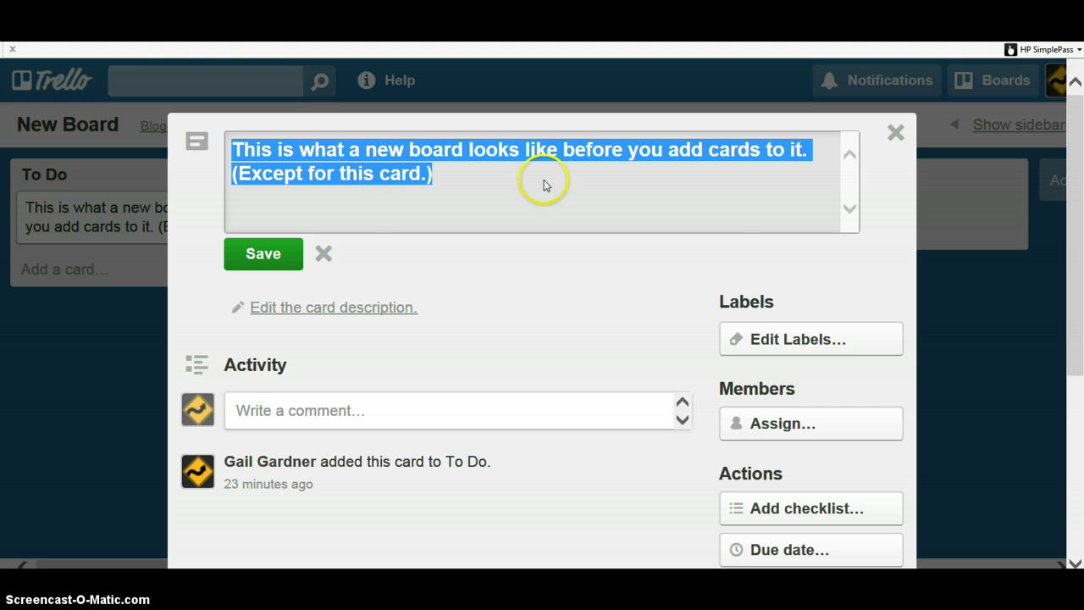
pyautogui.click(250, 257)
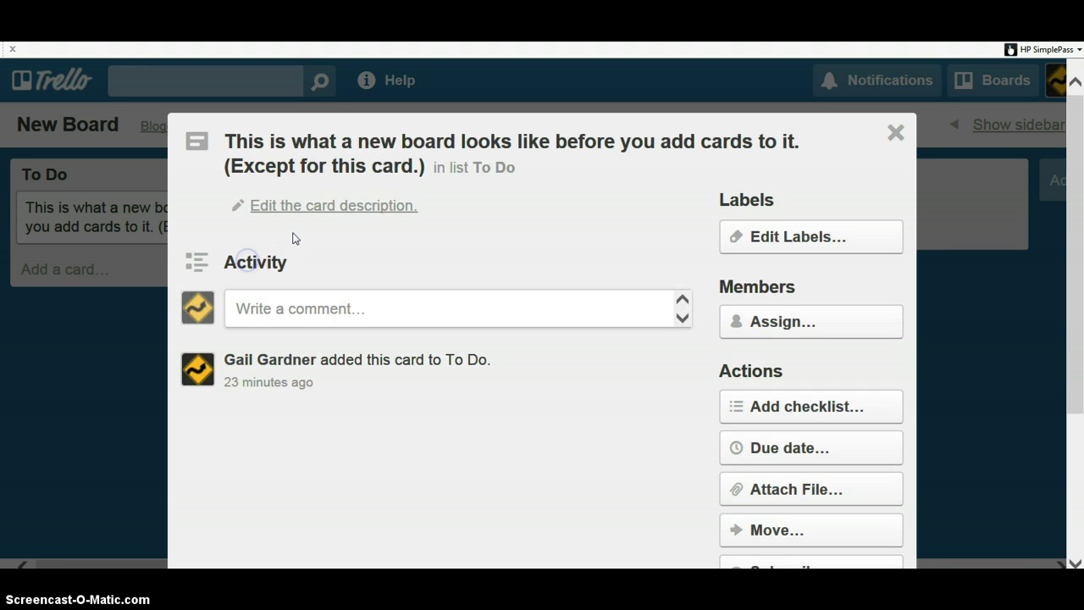
# Open the card's description editor and save the description empty, twice.
pyautogui.click(325, 209)
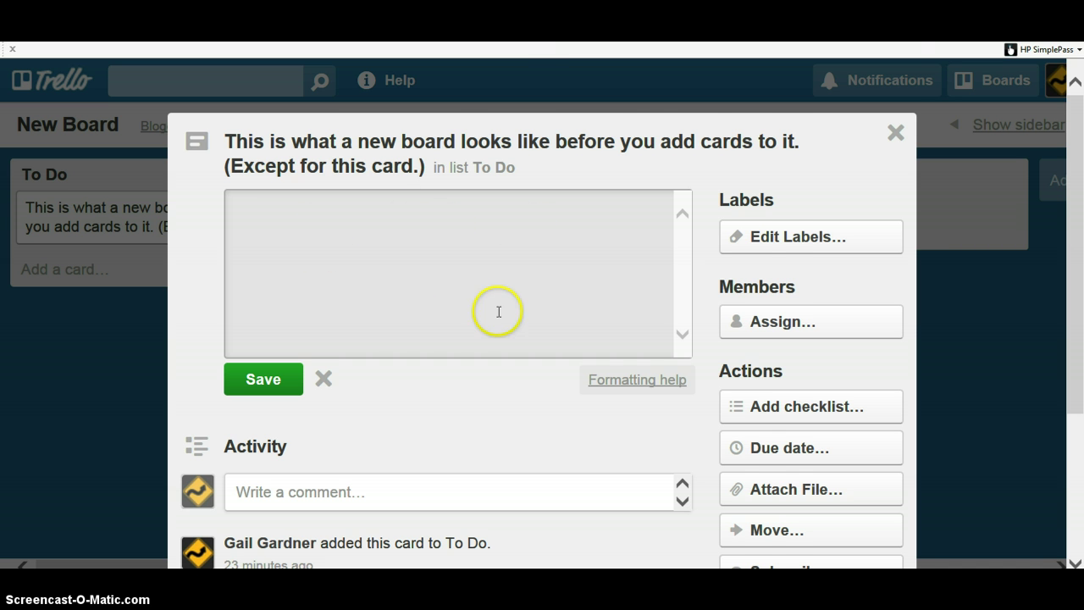
pyautogui.scroll(-1, 424, 309)
pyautogui.click(281, 310)
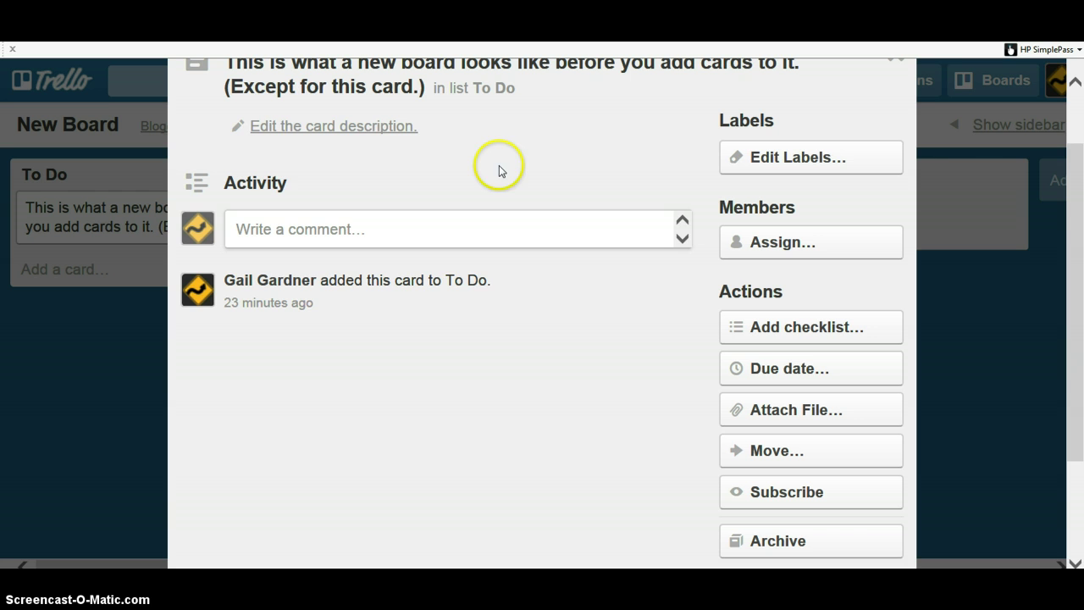
pyautogui.click(355, 127)
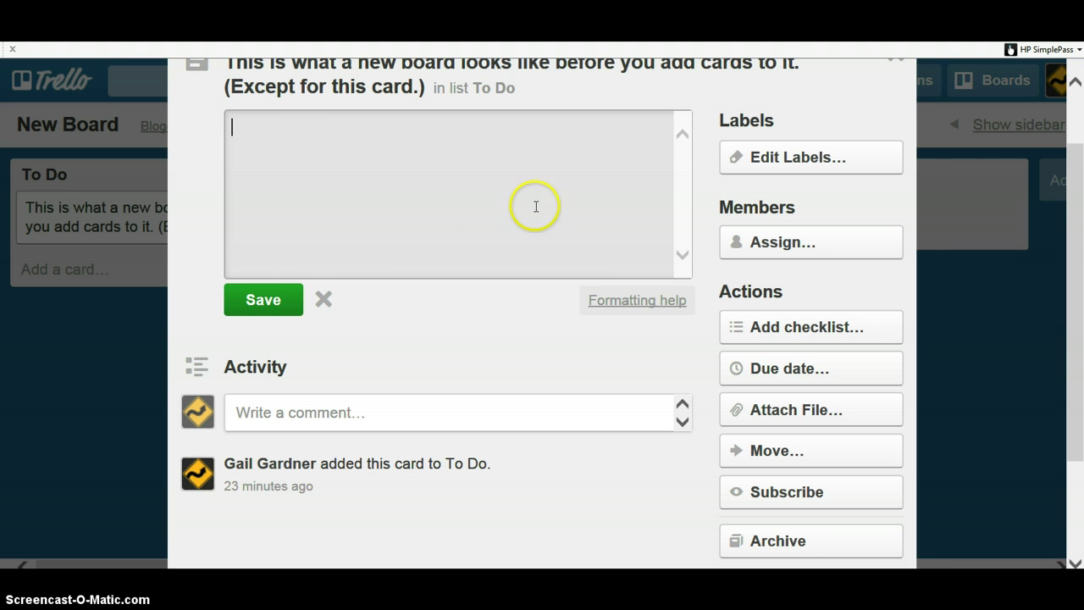
pyautogui.click(253, 303)
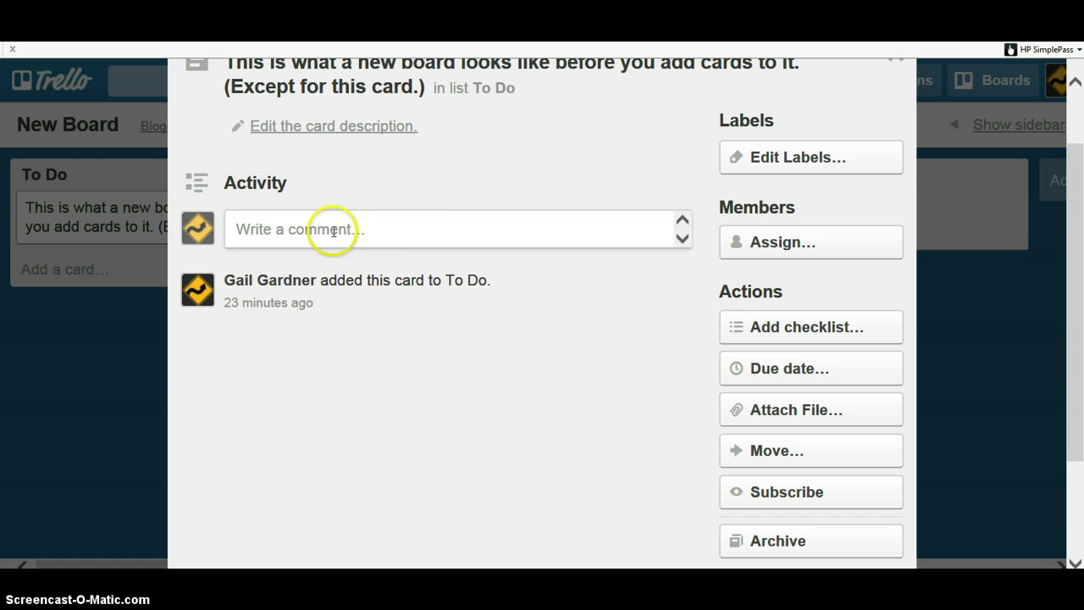
pyautogui.scroll(1, 487, 278)
pyautogui.click(322, 307)
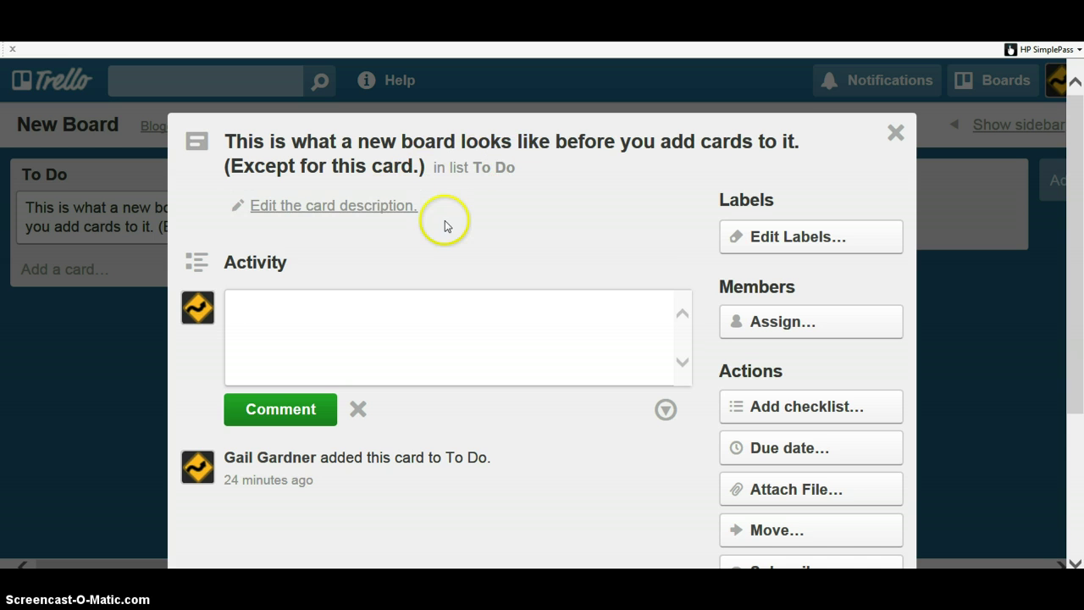
pyautogui.click(442, 219)
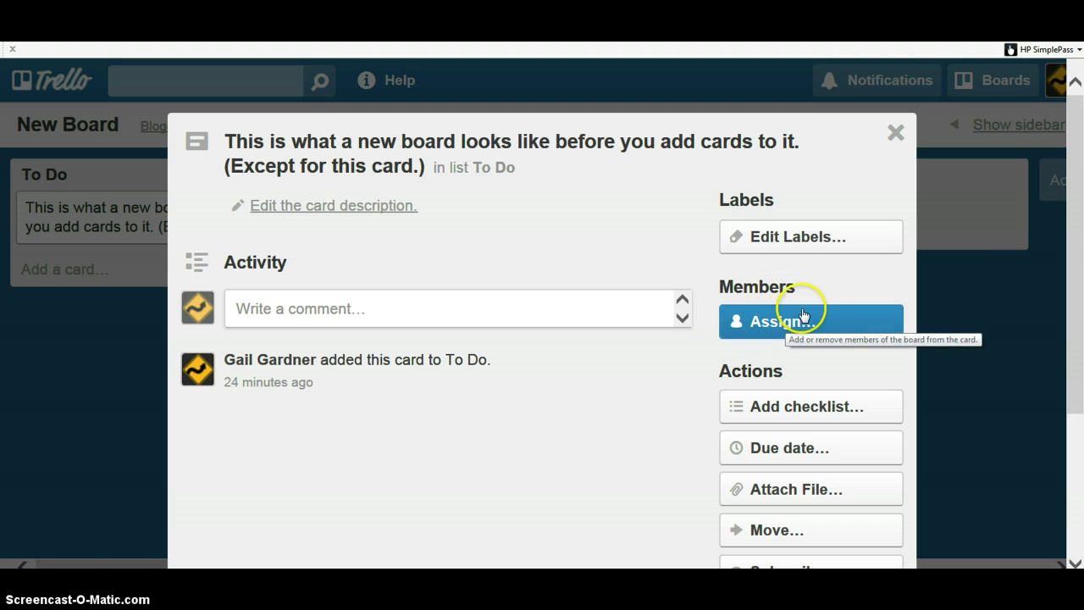
pyautogui.scroll(-2, 564, 416)
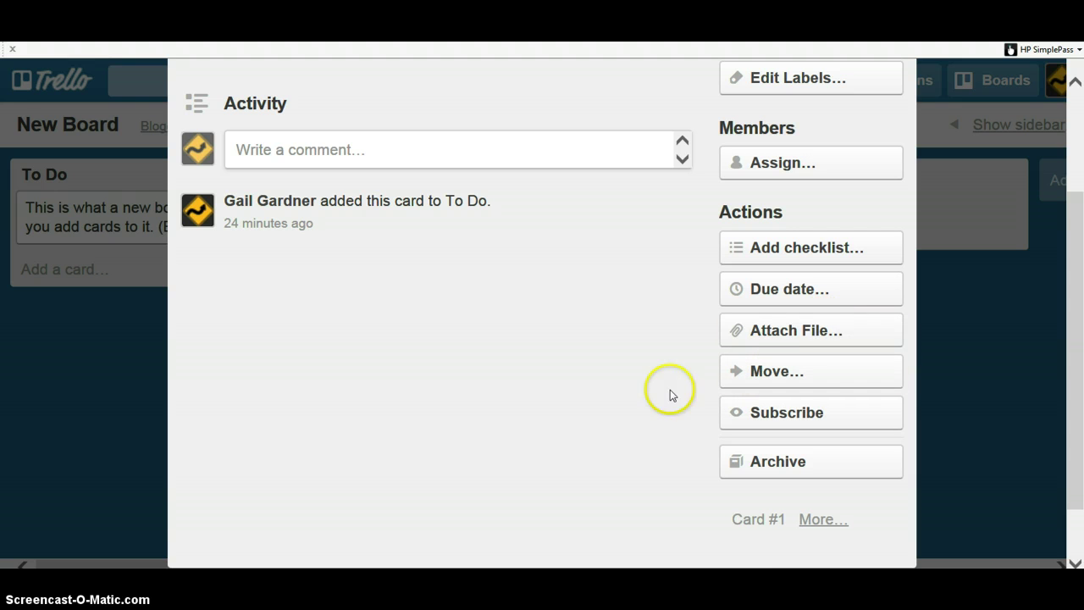
pyautogui.scroll(2, 576, 400)
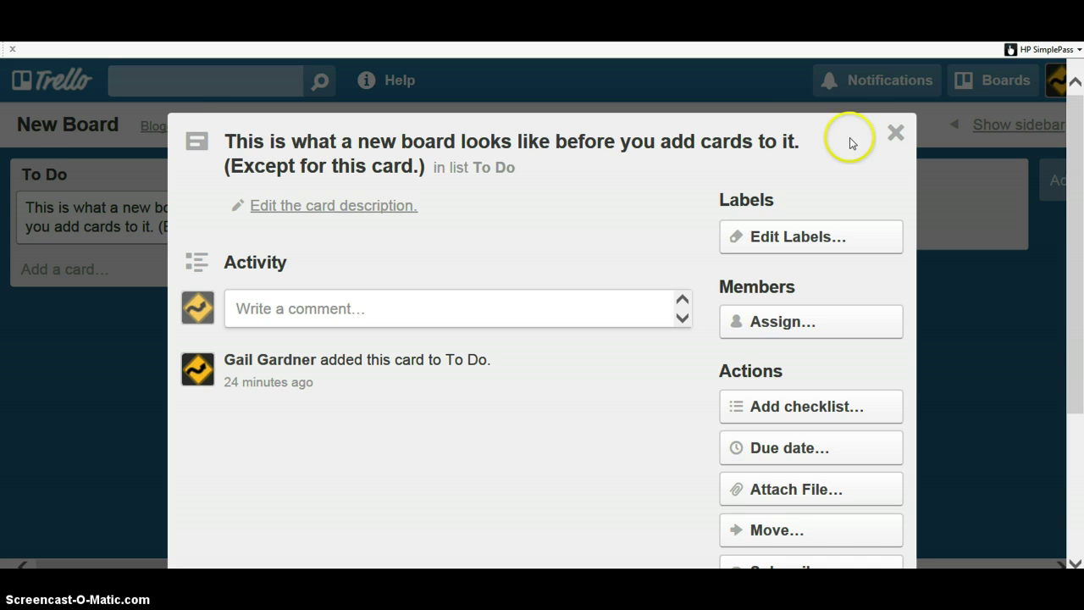
# Close the To Do card, reopen it, and close it again to return to the New Board.
pyautogui.click(895, 132)
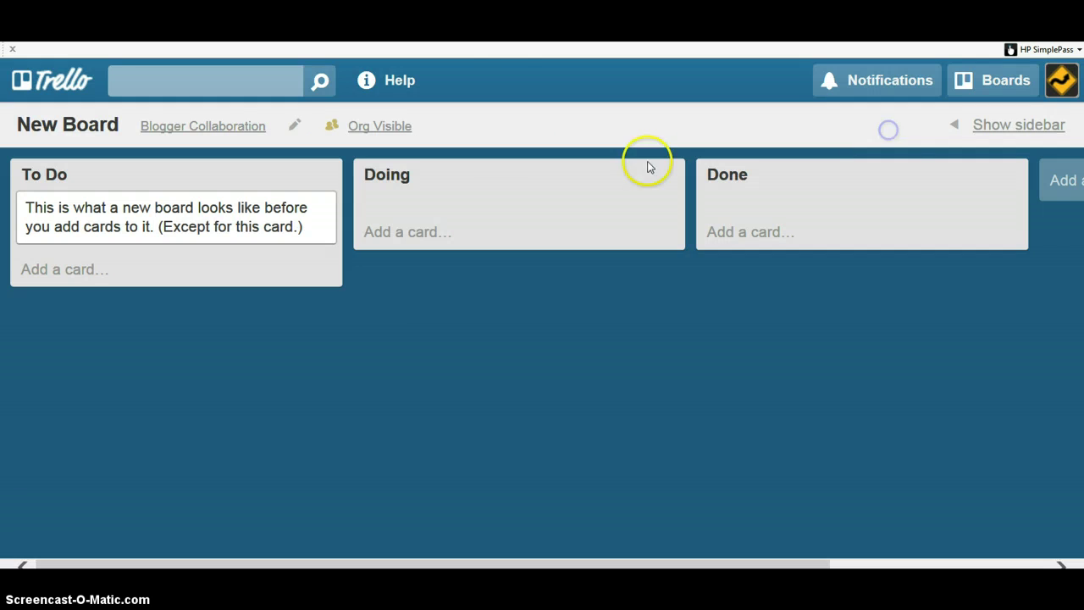
pyautogui.click(214, 214)
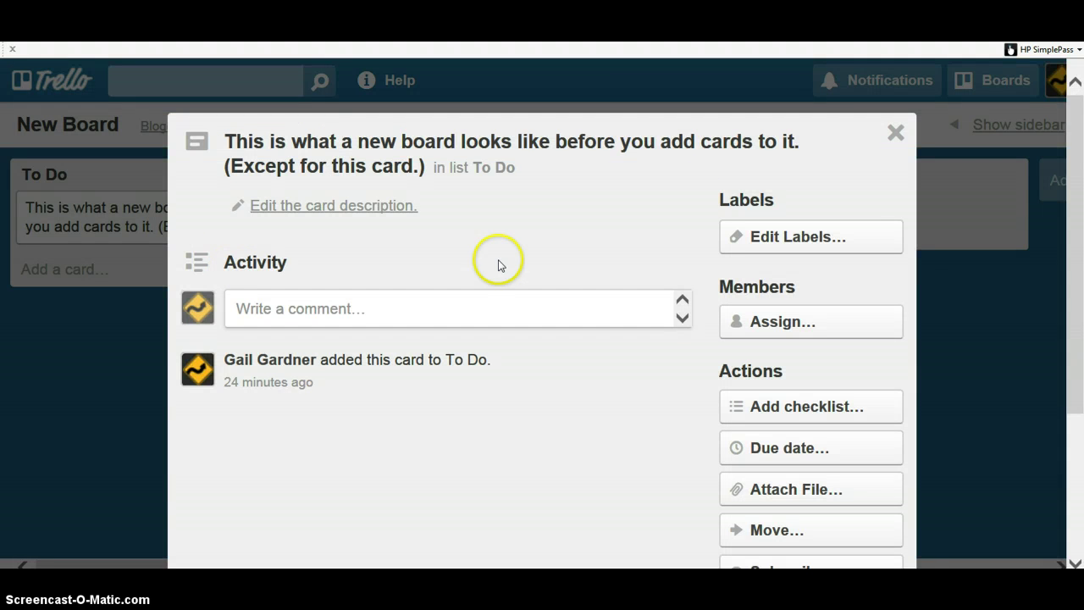
pyautogui.click(895, 131)
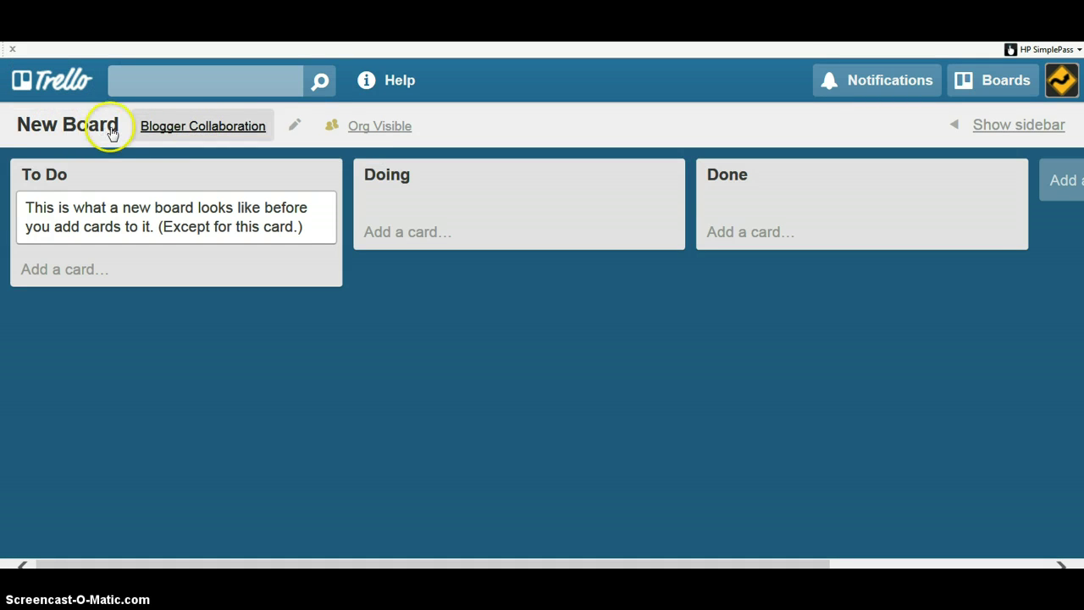
# Go to the Blogger Collaboration organization page and scroll down to My Org Boards.
pyautogui.click(219, 132)
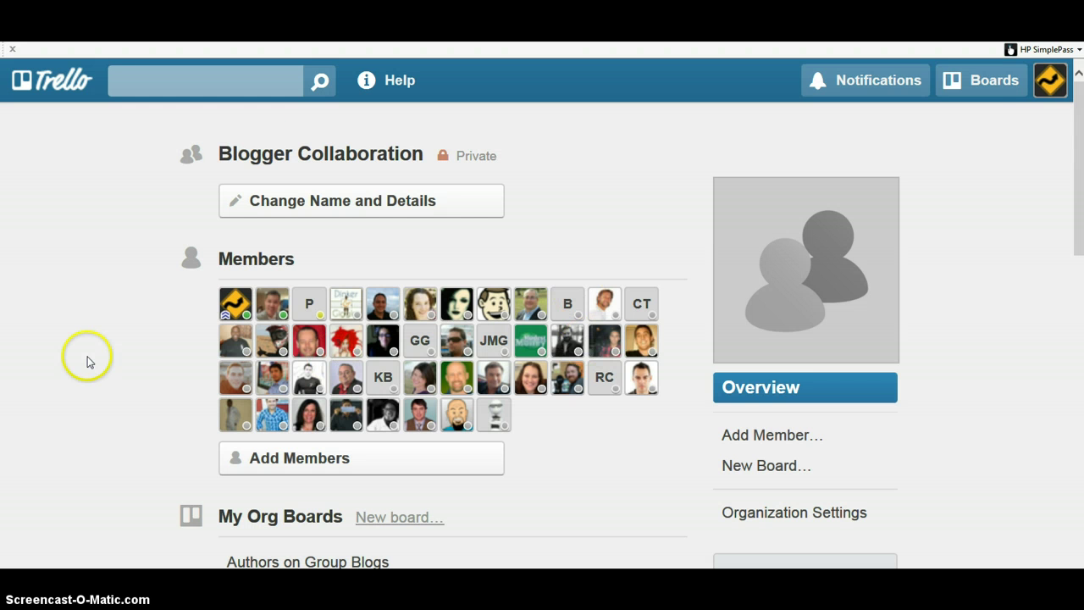
pyautogui.scroll(-5, 72, 316)
pyautogui.scroll(-1, 72, 318)
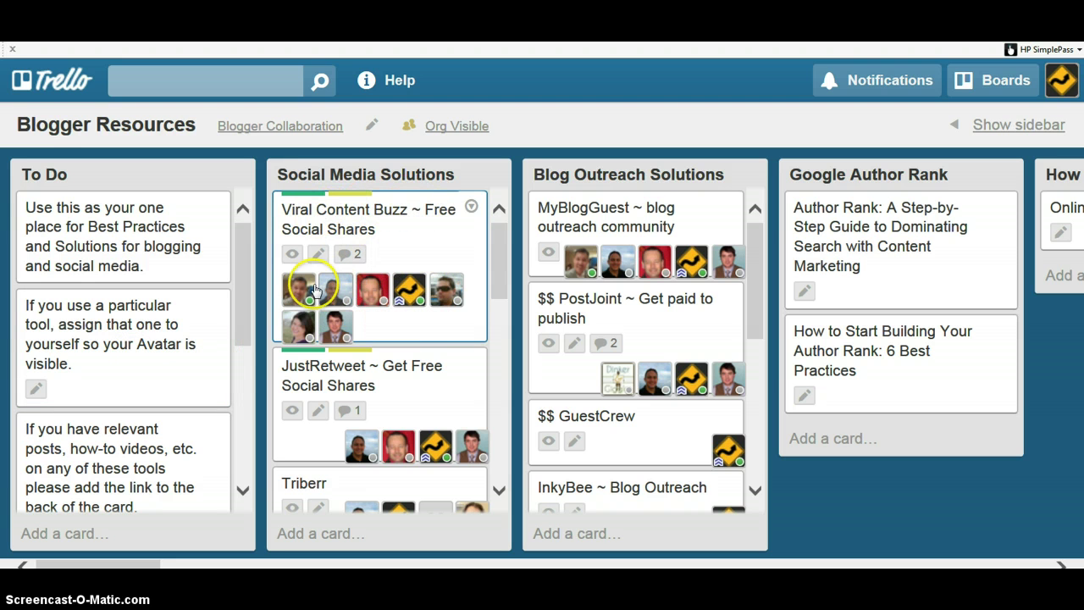
# Scroll the Blogger Resources To Do list down to 'How to Make Sure Google Trusts Your Site'.
pyautogui.scroll(-1, 149, 288)
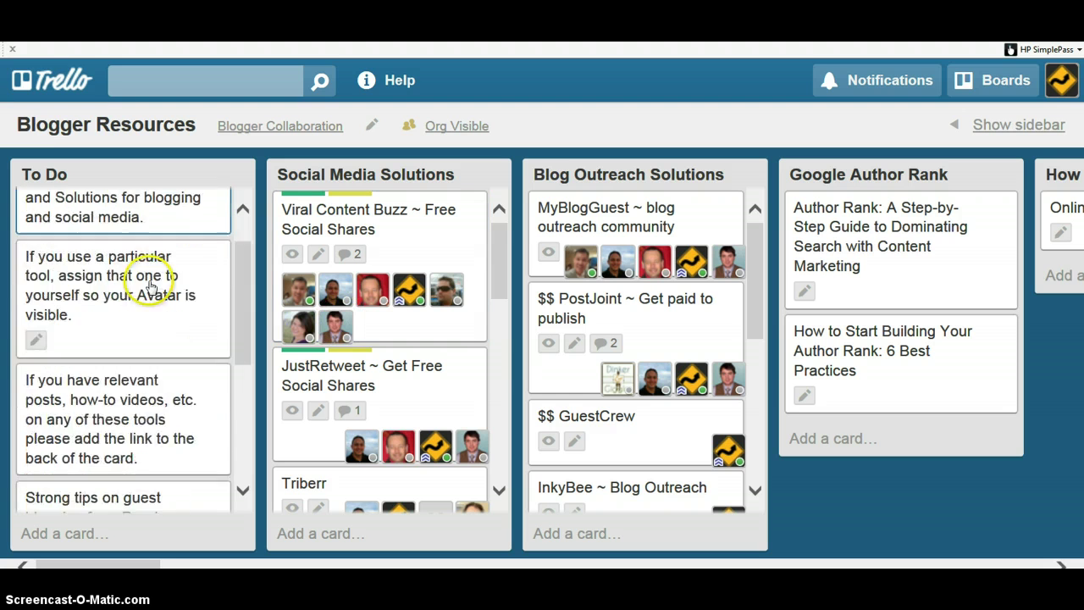
pyautogui.scroll(-1, 149, 287)
pyautogui.scroll(-1, 145, 293)
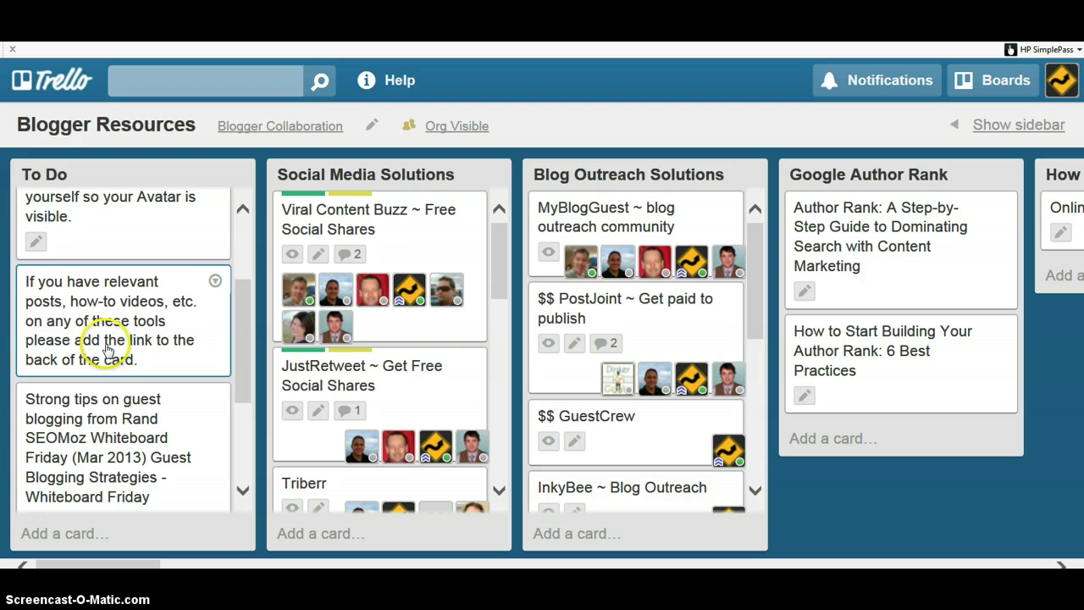
pyautogui.scroll(-1, 212, 320)
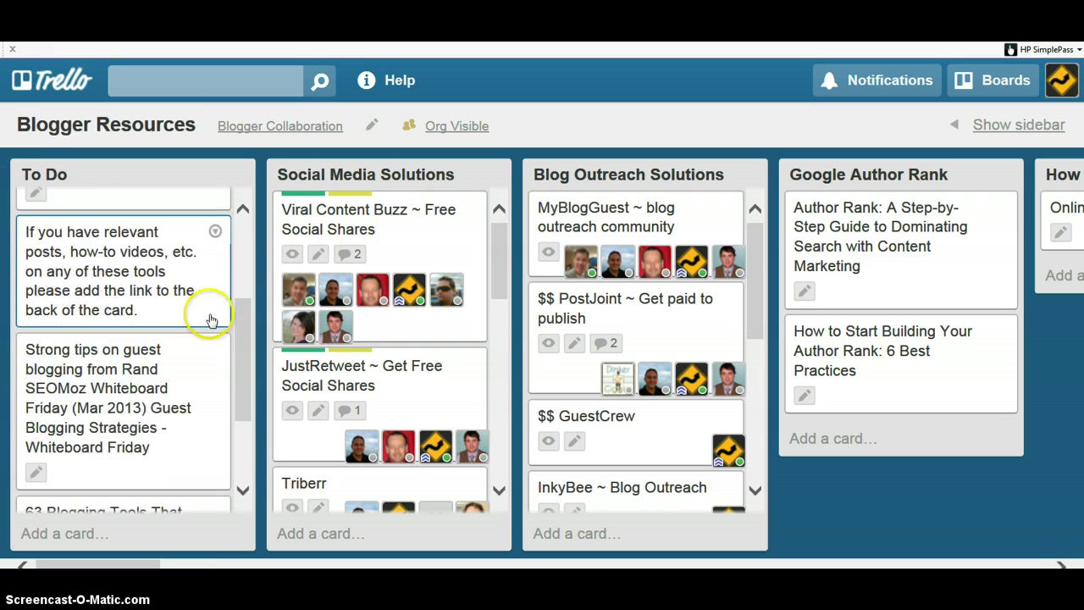
pyautogui.scroll(-2, 211, 320)
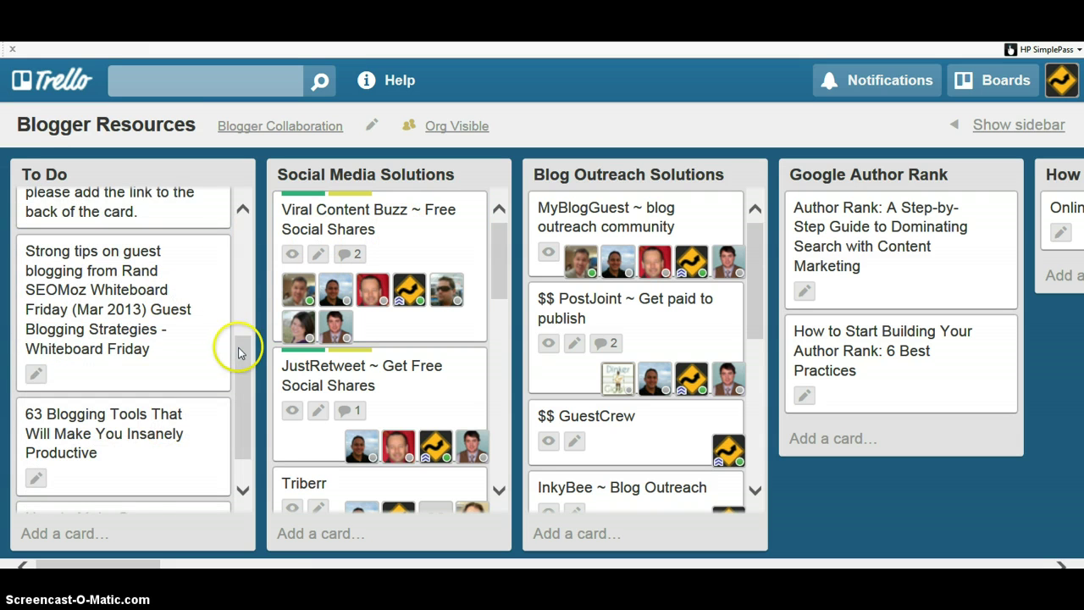
pyautogui.scroll(-1, 238, 352)
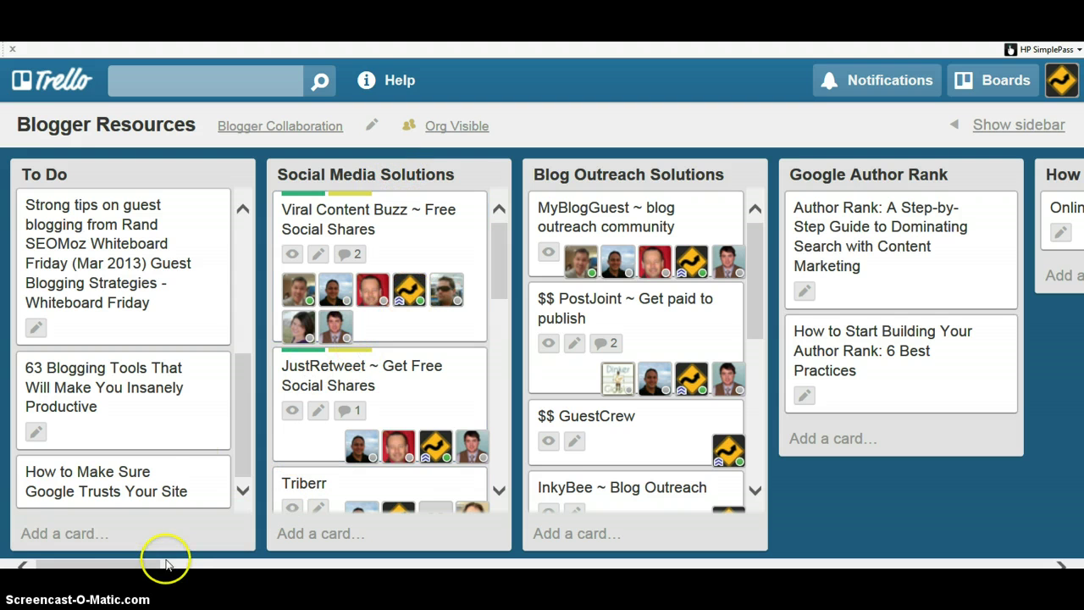
pyautogui.moveTo(153, 569); pyautogui.dragTo(180, 567)
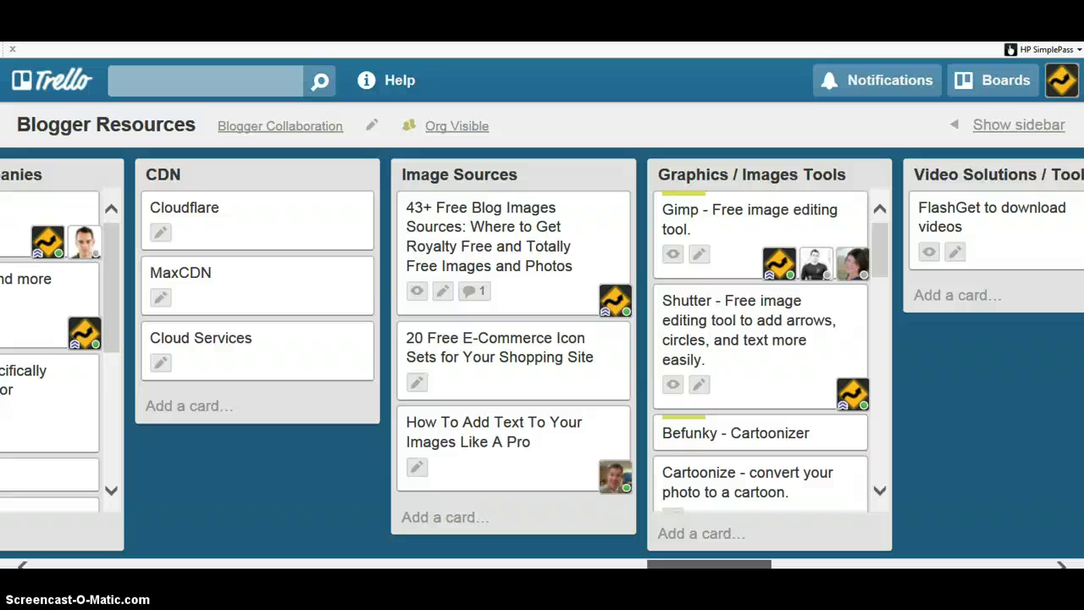
pyautogui.hscroll(3, 542, 355)
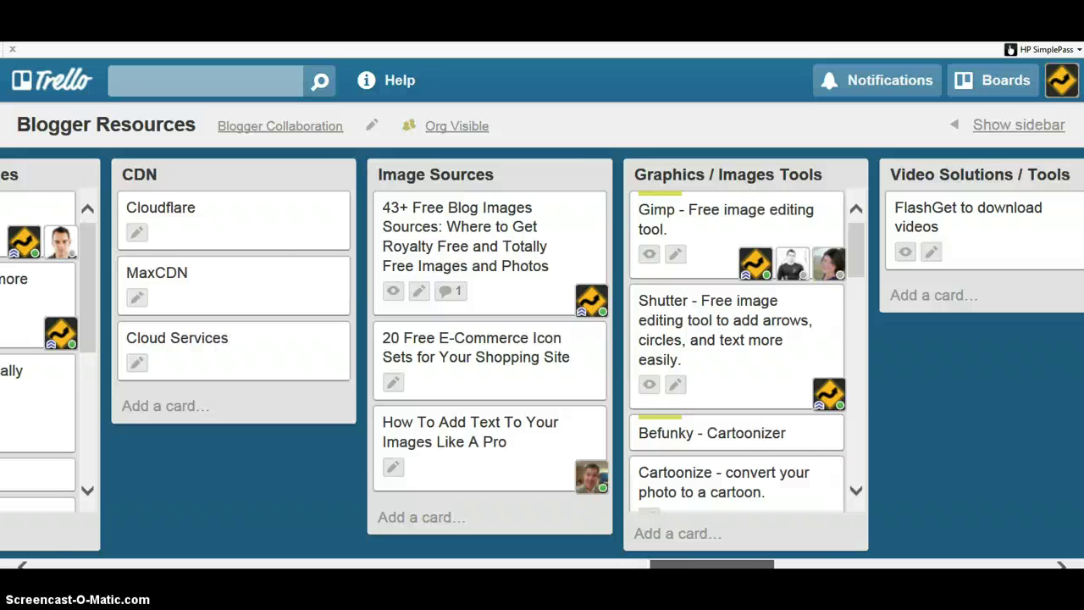
pyautogui.hscroll(-7, 541, 355)
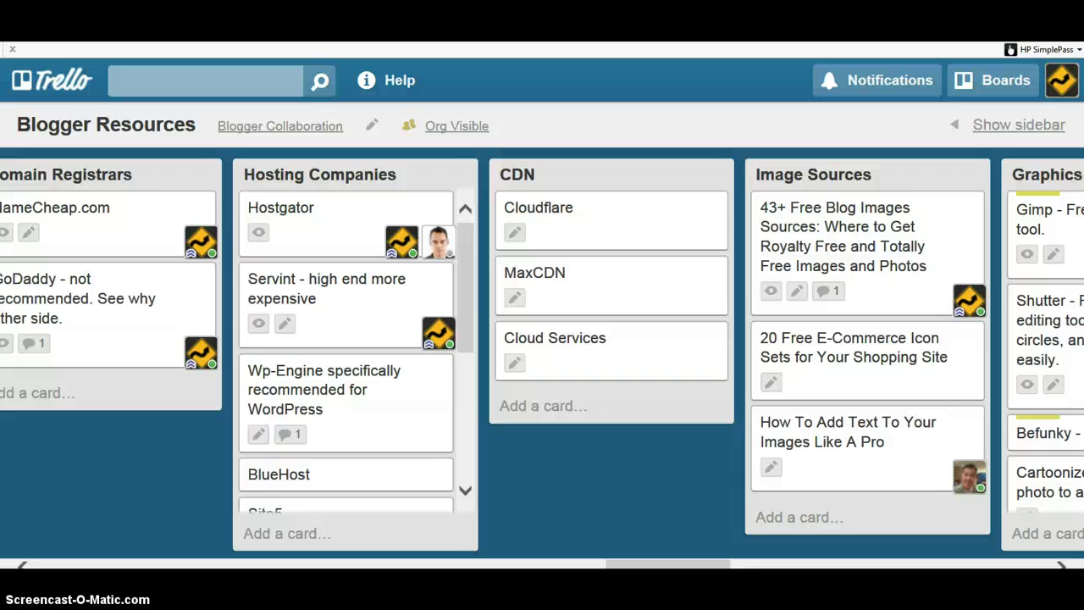
pyautogui.hscroll(2, 542, 362)
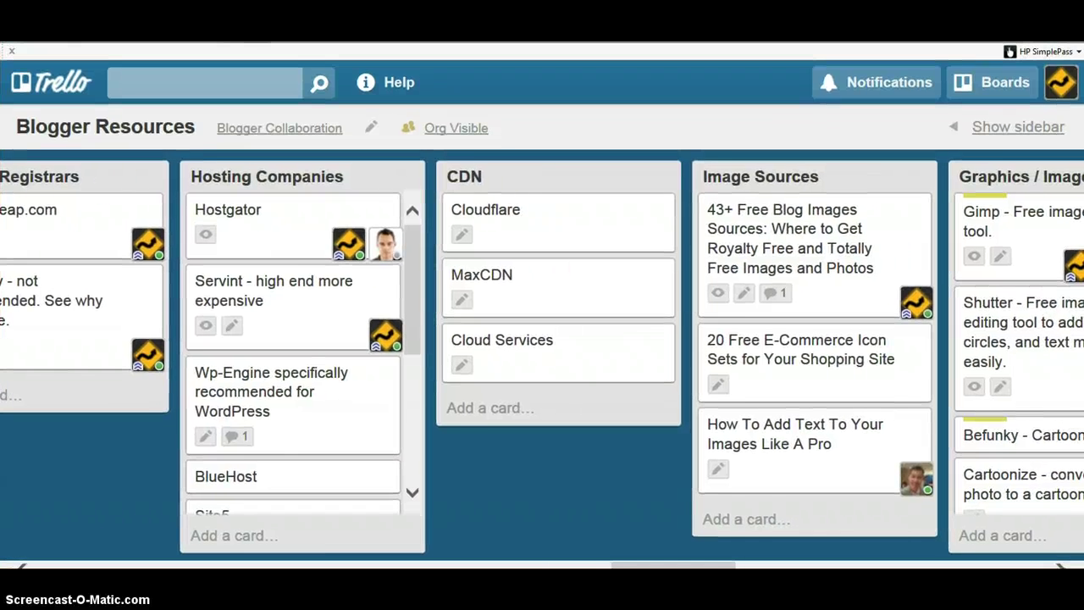
pyautogui.hscroll(-2, 542, 355)
pyautogui.hscroll(3, 542, 356)
pyautogui.hscroll(10, 541, 356)
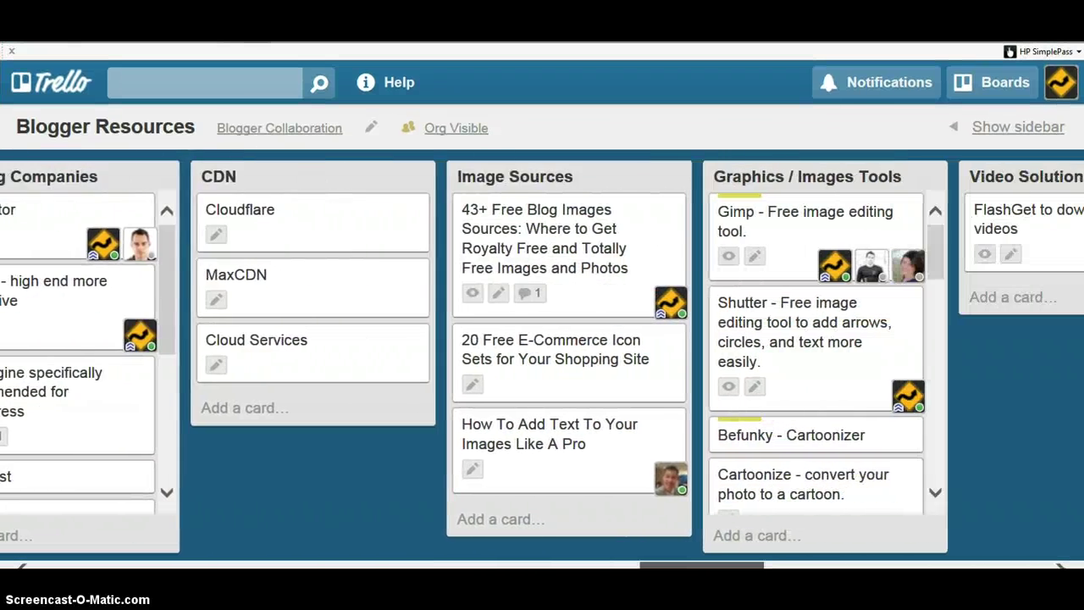
pyautogui.hscroll(9, 542, 355)
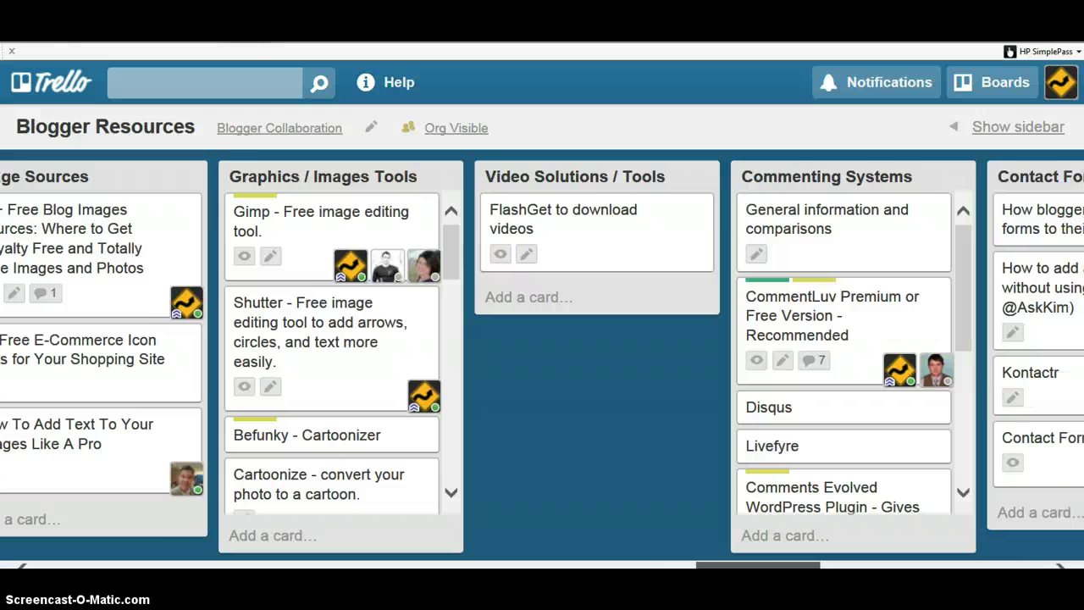
pyautogui.hscroll(8, 542, 355)
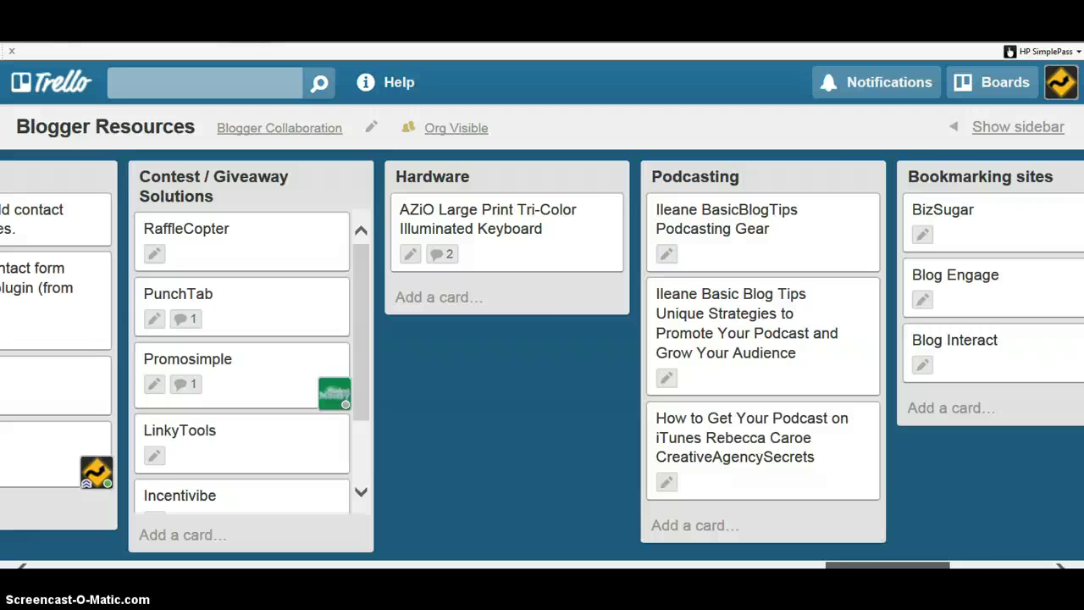
pyautogui.hscroll(5, 542, 355)
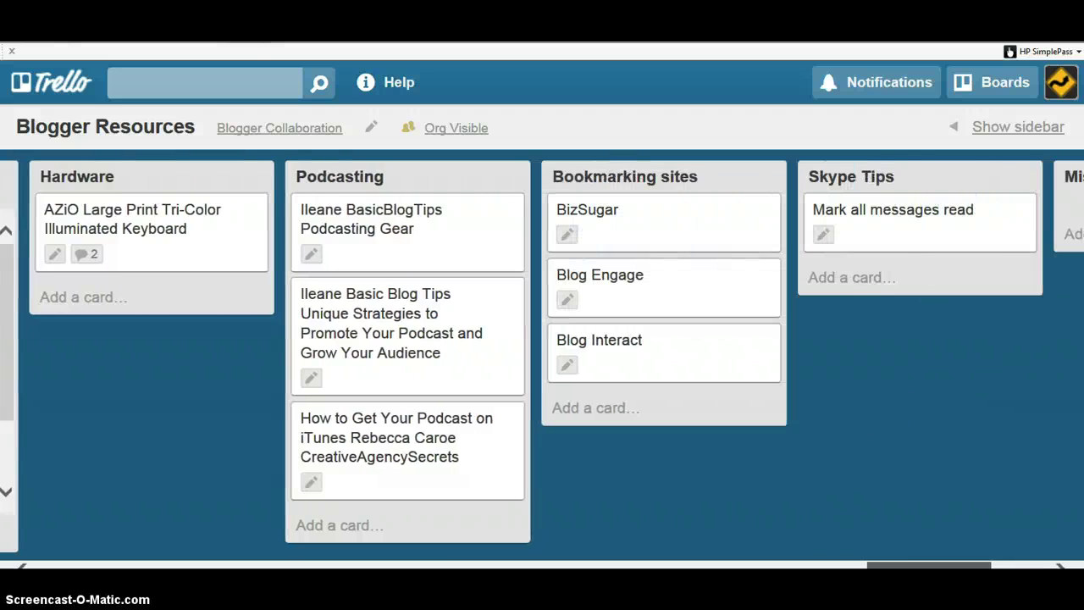
pyautogui.hscroll(3, 542, 356)
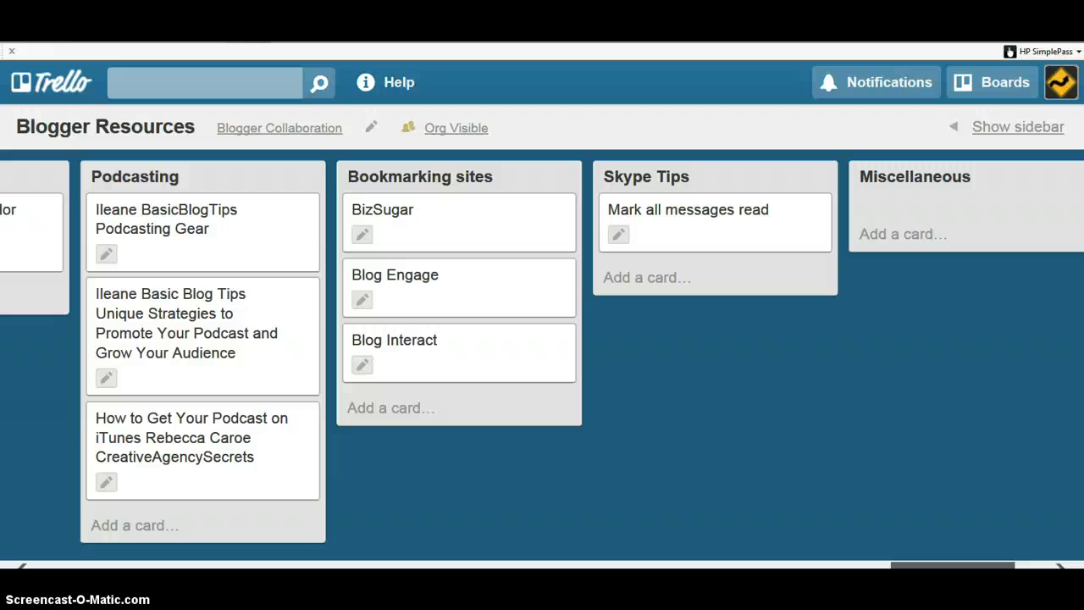
pyautogui.moveTo(906, 565); pyautogui.dragTo(400, 507)
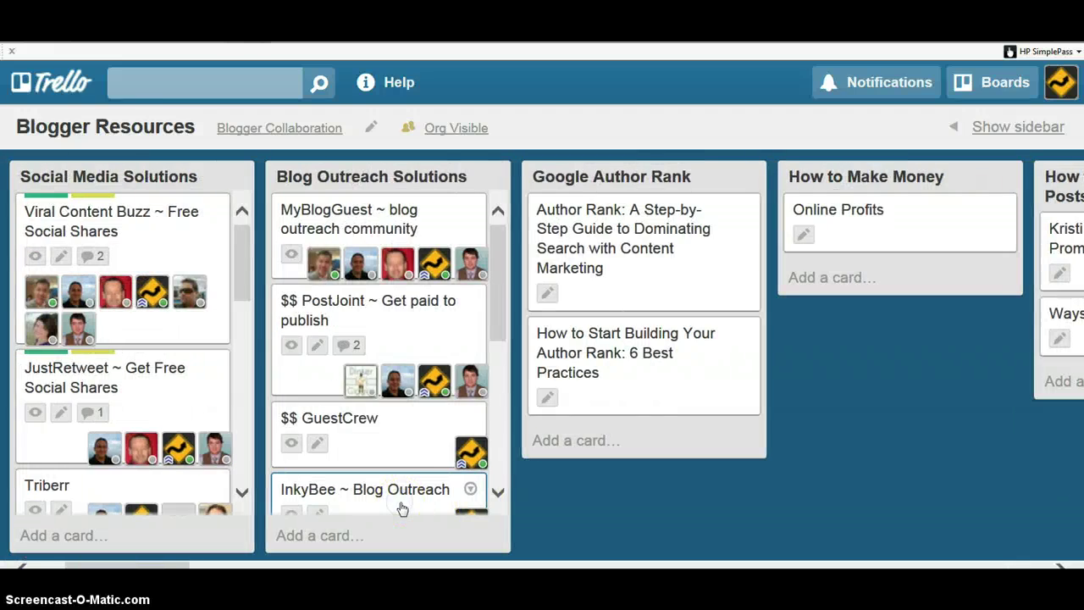
# Briefly open the InkyBee ~ Blog Outreach card, then open the Viral Content Buzz ~ Free Social Shares card.
pyautogui.click(402, 508)
pyautogui.click(895, 136)
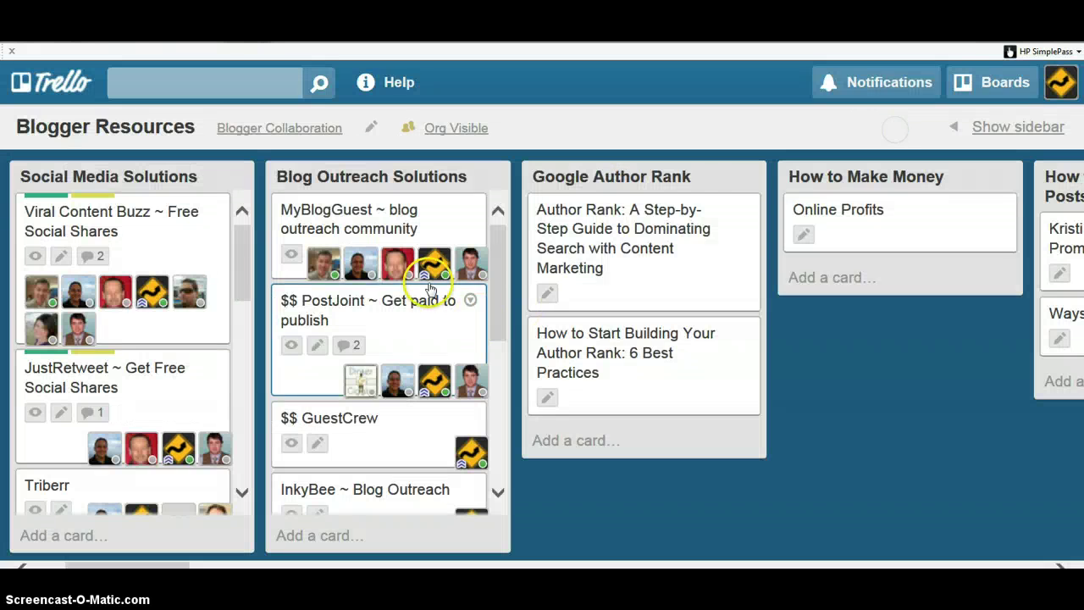
pyautogui.click(86, 219)
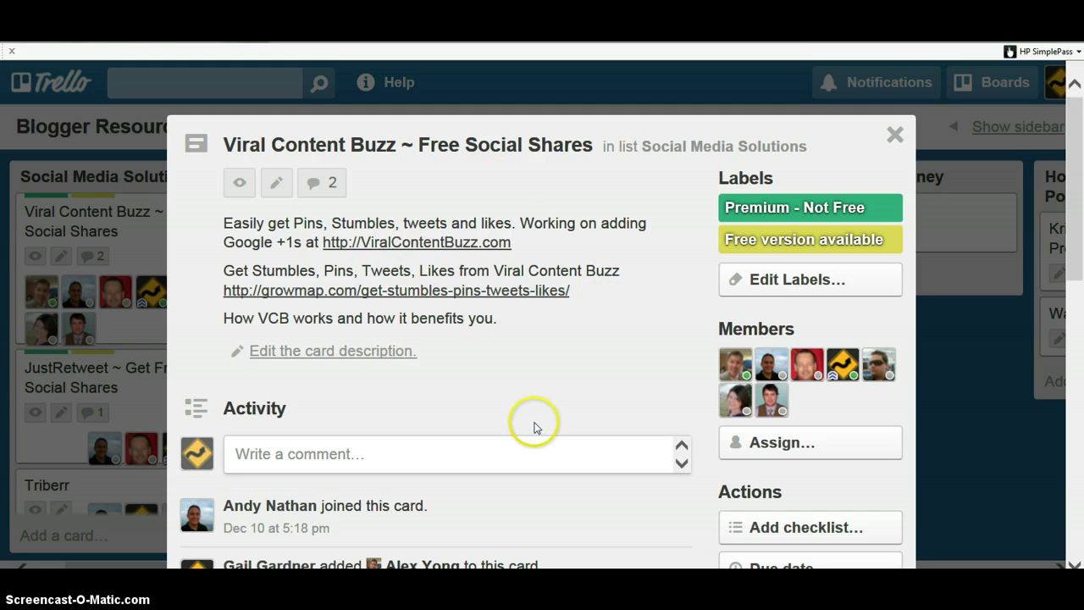
pyautogui.click(794, 449)
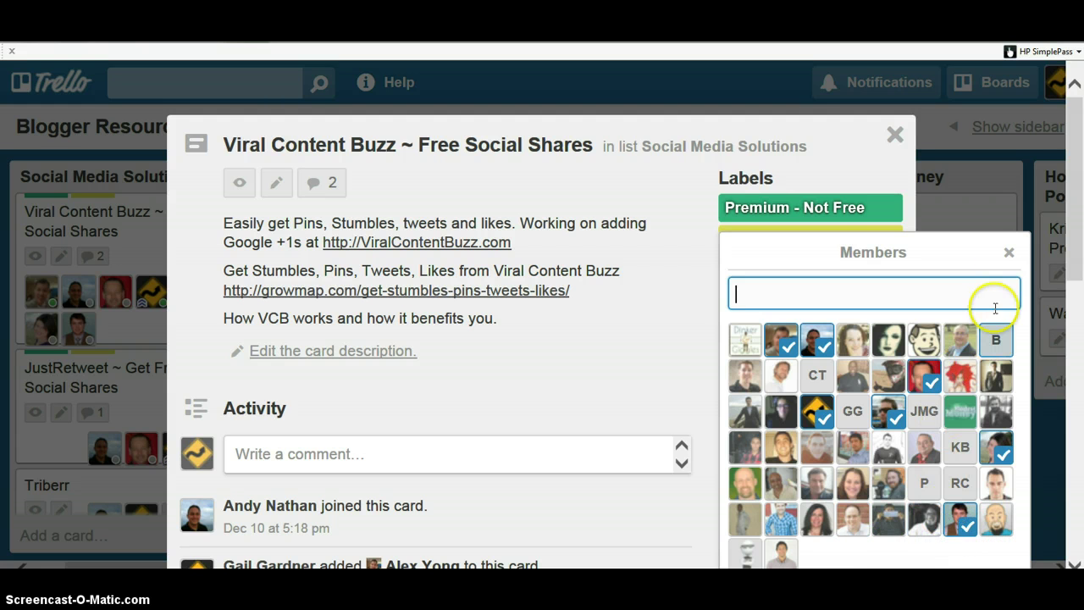
pyautogui.click(1007, 251)
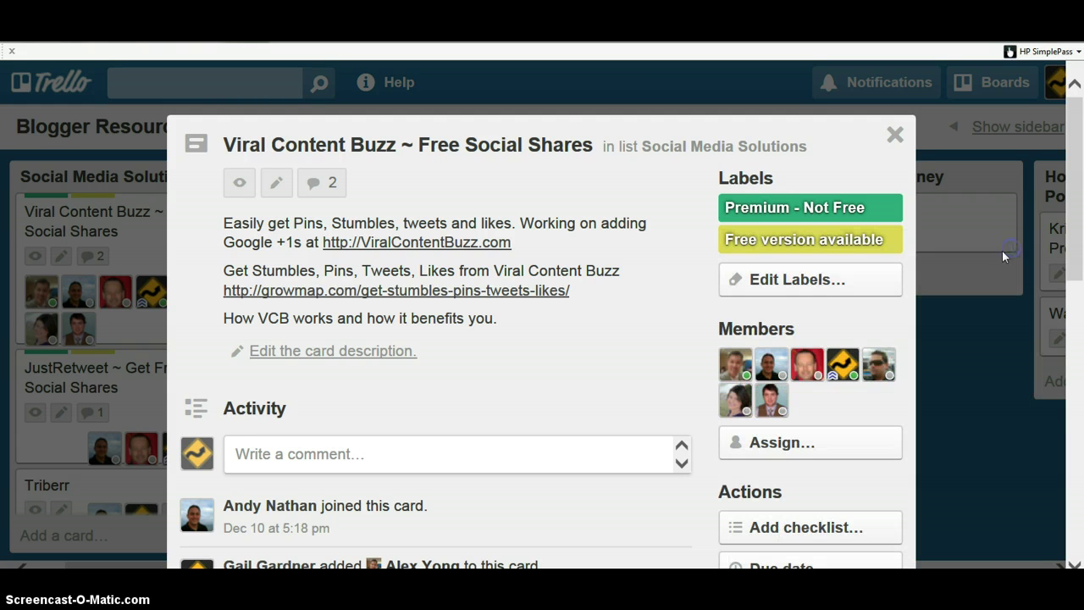
# Check the Viral Content Buzz card's label choices, close the card, and scroll the board.
pyautogui.click(800, 280)
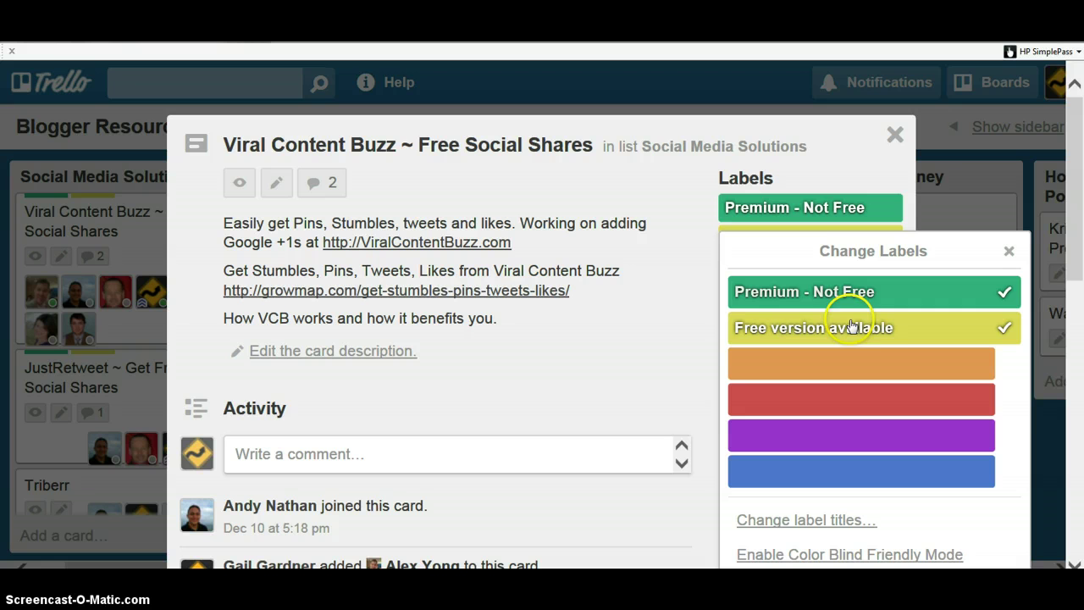
pyautogui.click(1009, 251)
pyautogui.click(895, 136)
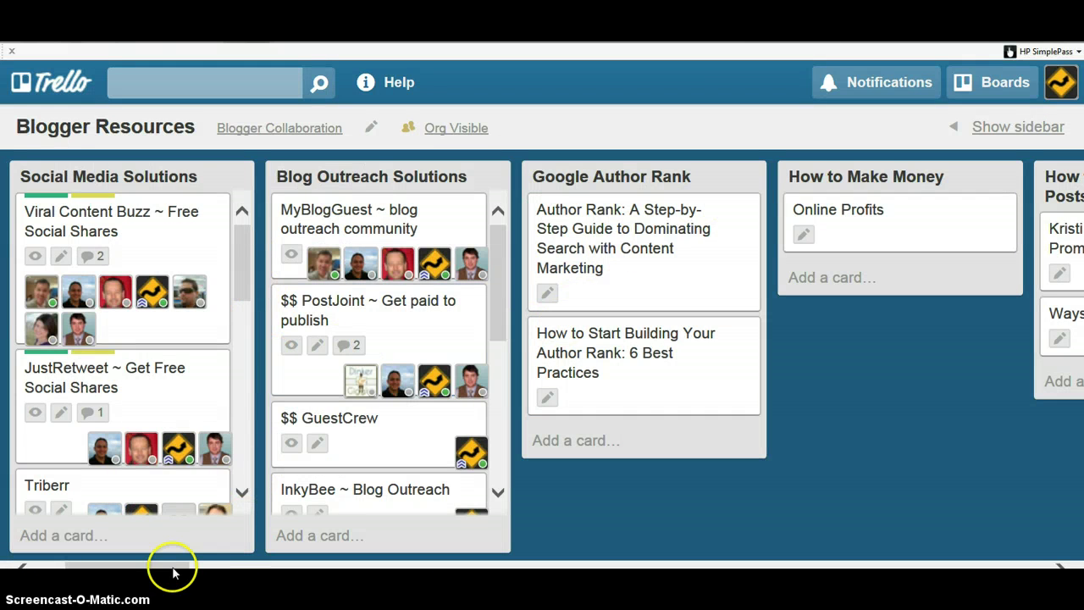
pyautogui.moveTo(173, 574); pyautogui.dragTo(126, 571)
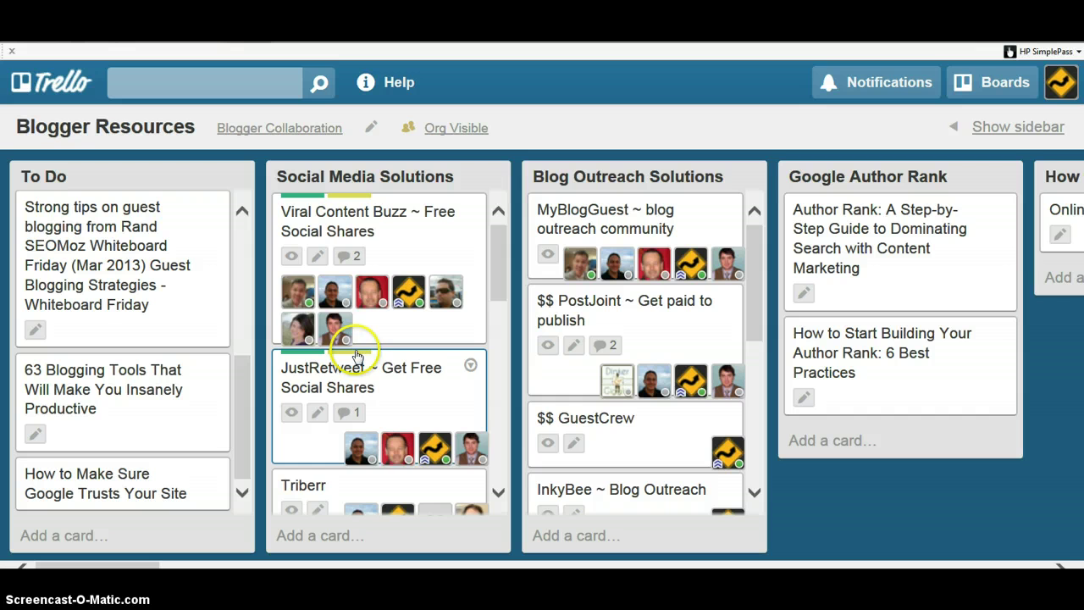
pyautogui.moveTo(503, 266); pyautogui.dragTo(508, 200)
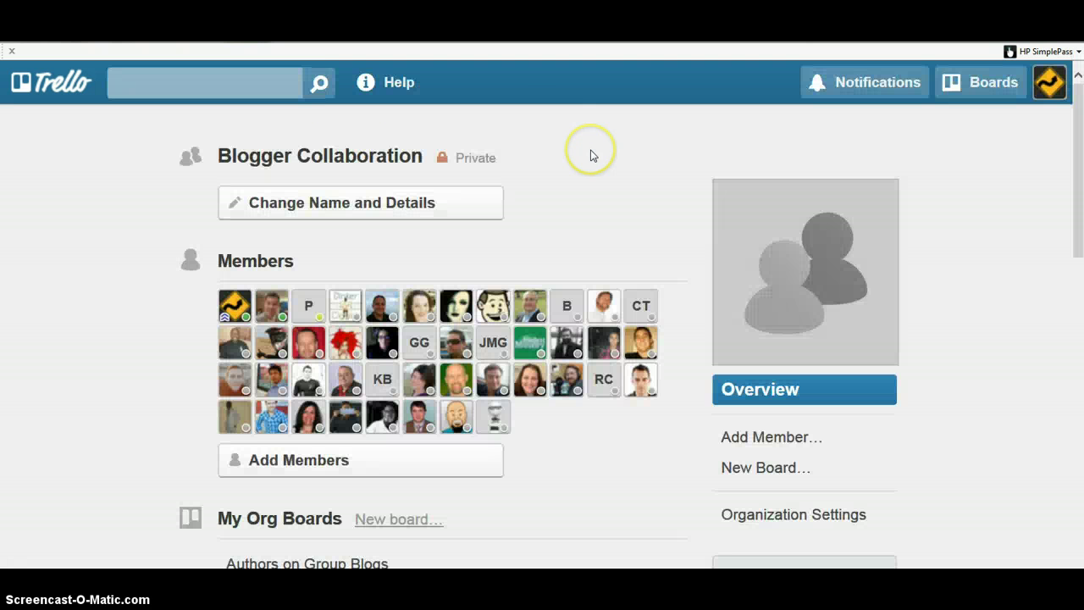
# Zoom in on the organization page with Ctrl+Plus and scroll down to My Org Boards.
pyautogui.hotkey('ctrl', '+')
pyautogui.hotkey('ctrl', '+')
pyautogui.scroll(-5, 46, 426)
pyautogui.scroll(-3, 47, 426)
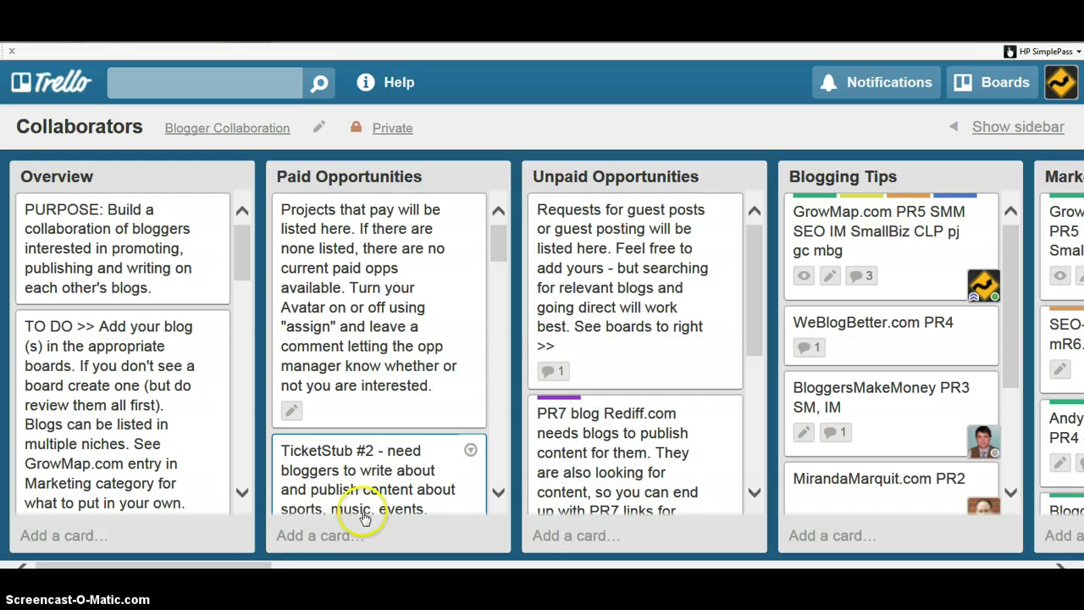
pyautogui.moveTo(251, 564); pyautogui.dragTo(315, 566)
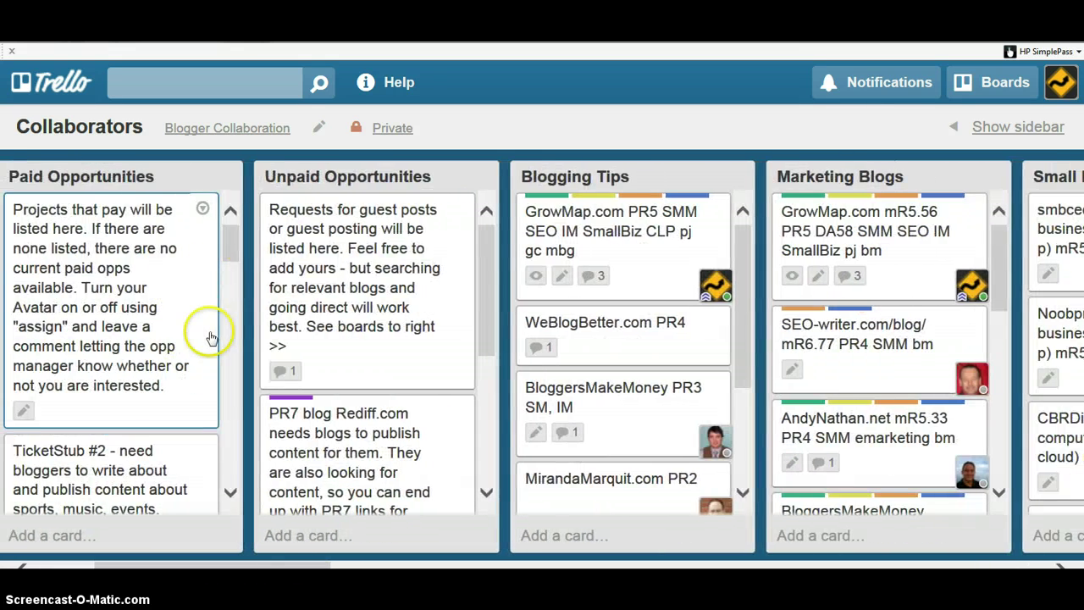
pyautogui.scroll(-1, 225, 416)
pyautogui.scroll(-3, 225, 417)
pyautogui.hscroll(2, 218, 412)
pyautogui.hscroll(-3, 102, 416)
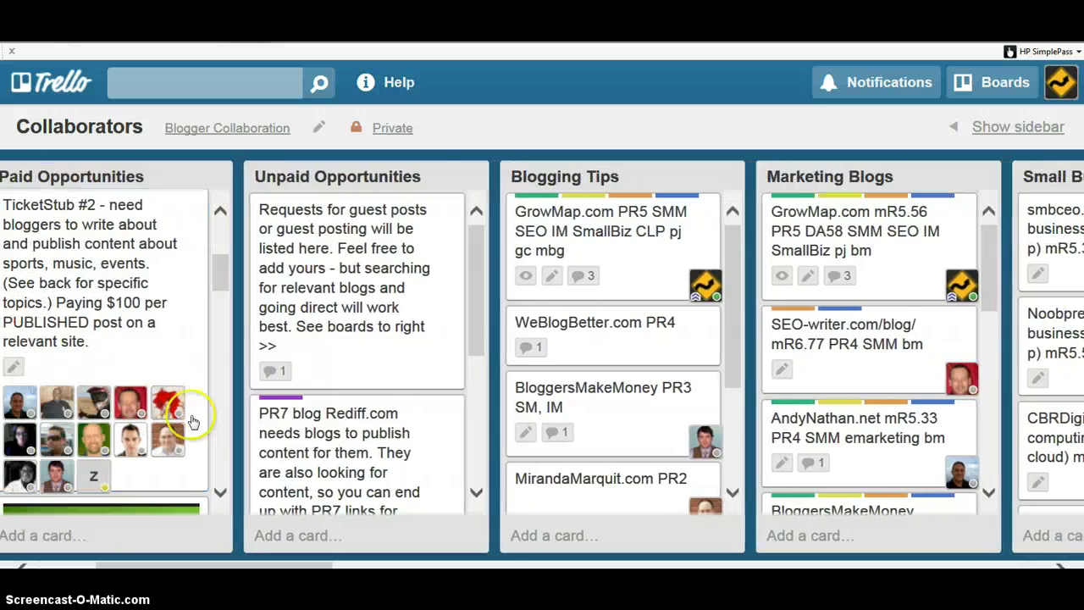
pyautogui.hscroll(-1, 271, 457)
pyautogui.scroll(-1, 271, 449)
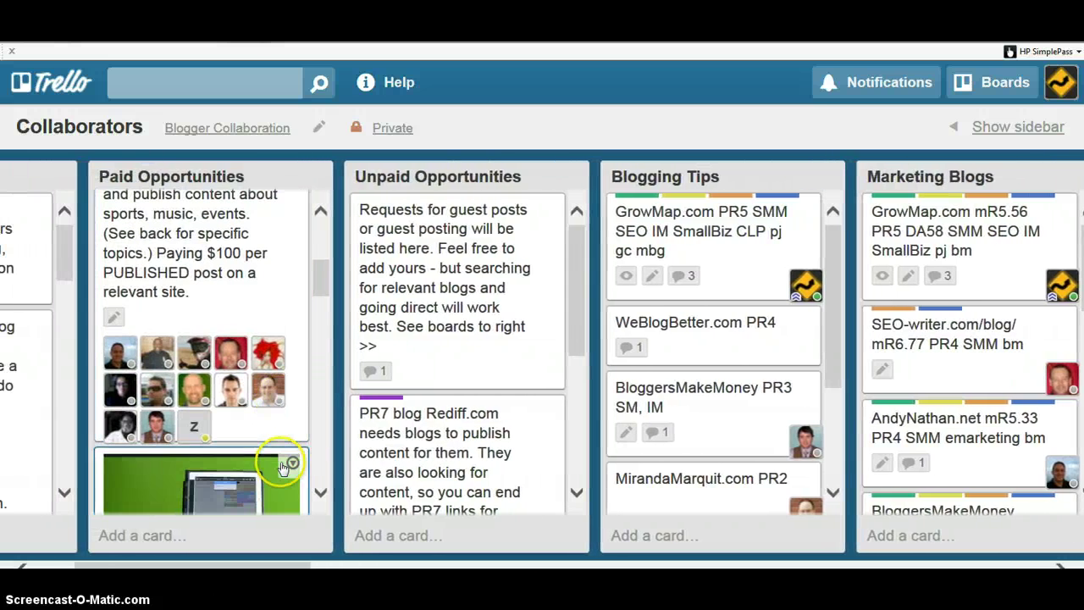
pyautogui.hscroll(-2, 305, 449)
pyautogui.hscroll(-2, 339, 430)
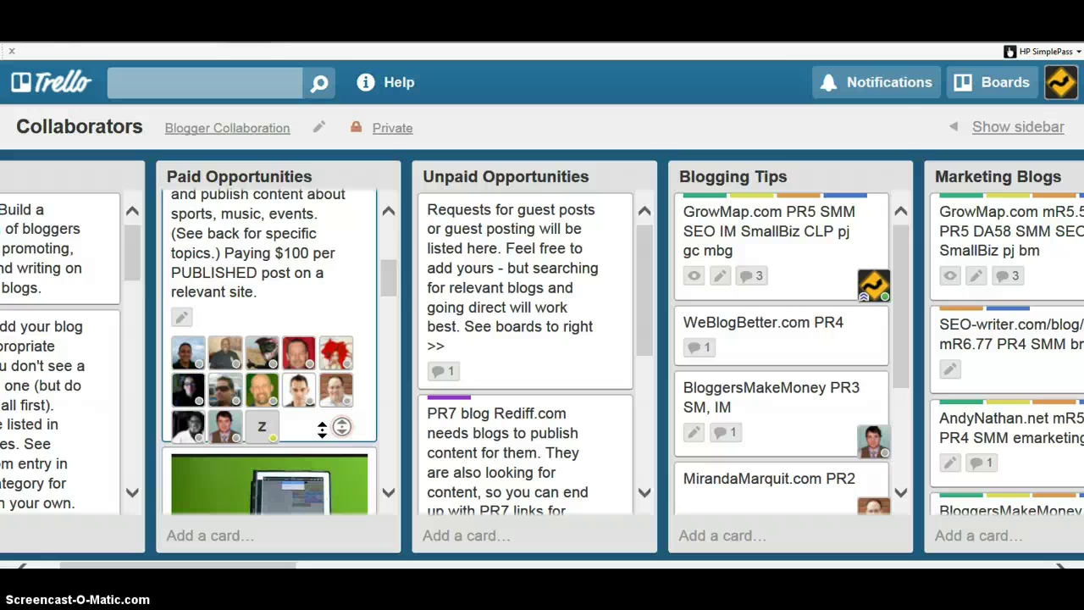
pyautogui.hscroll(1, 313, 430)
pyautogui.scroll(1, 356, 404)
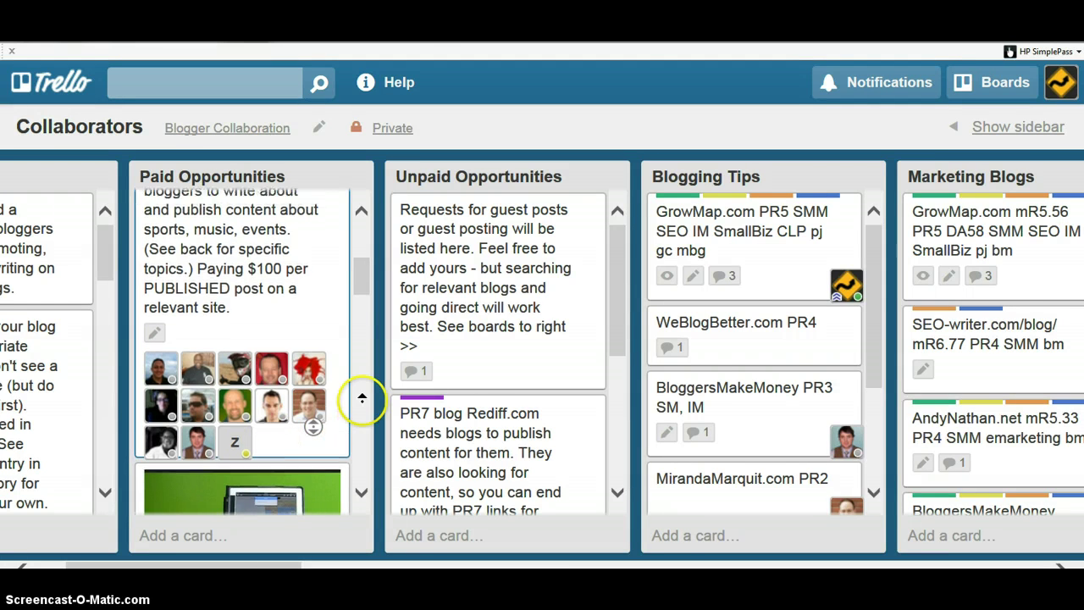
pyautogui.hscroll(-2, 356, 405)
pyautogui.click(362, 405)
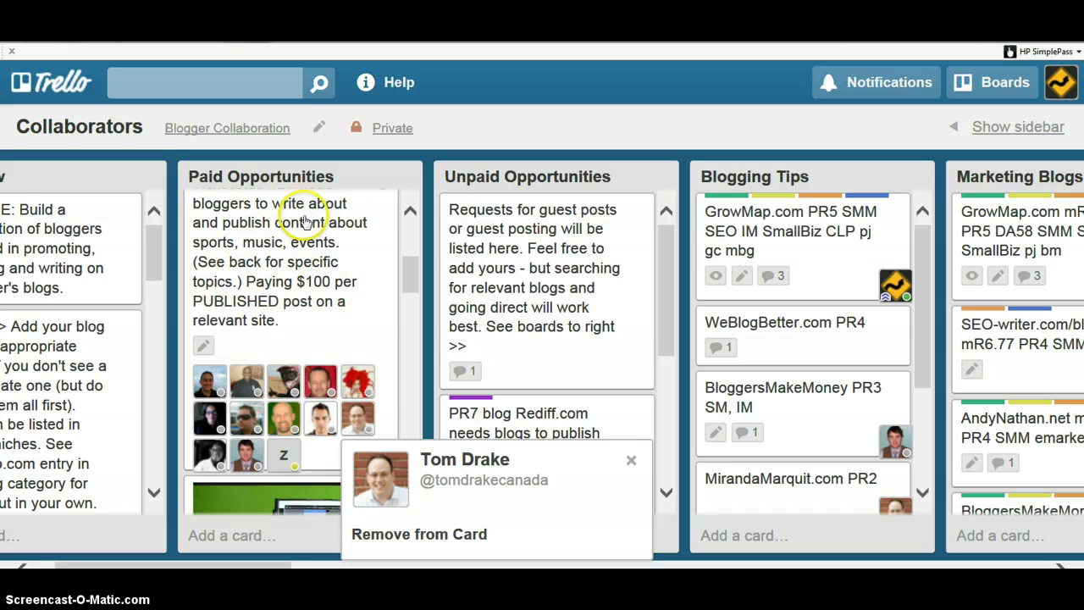
pyautogui.click(630, 460)
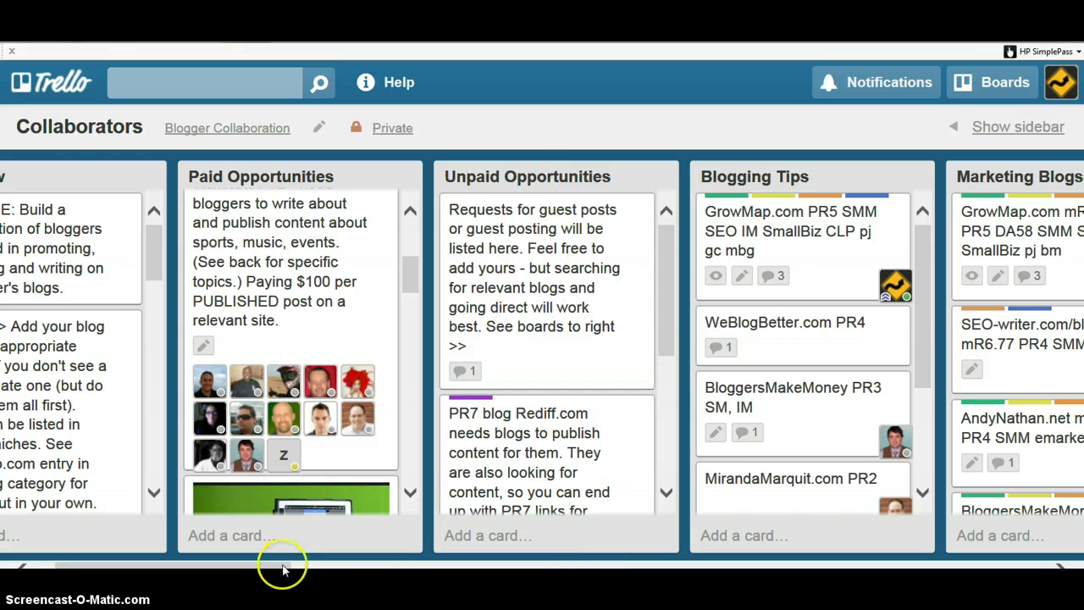
pyautogui.moveTo(282, 568); pyautogui.dragTo(427, 570)
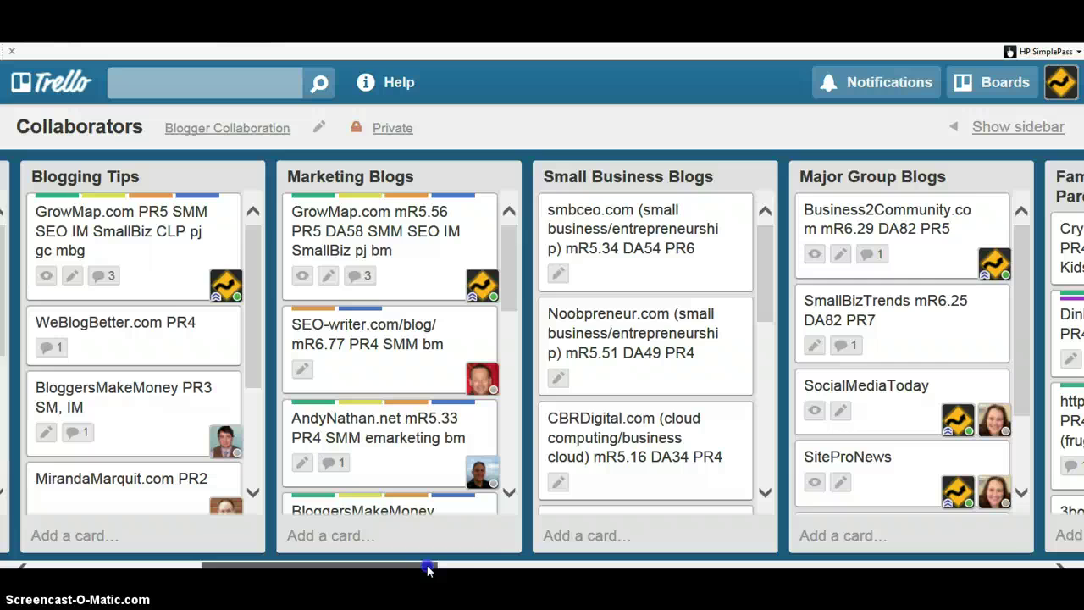
# Scroll the Collaborators board back left and open the GrowMap.com card in Marketing Blogs.
pyautogui.hscroll(-3, 500, 563)
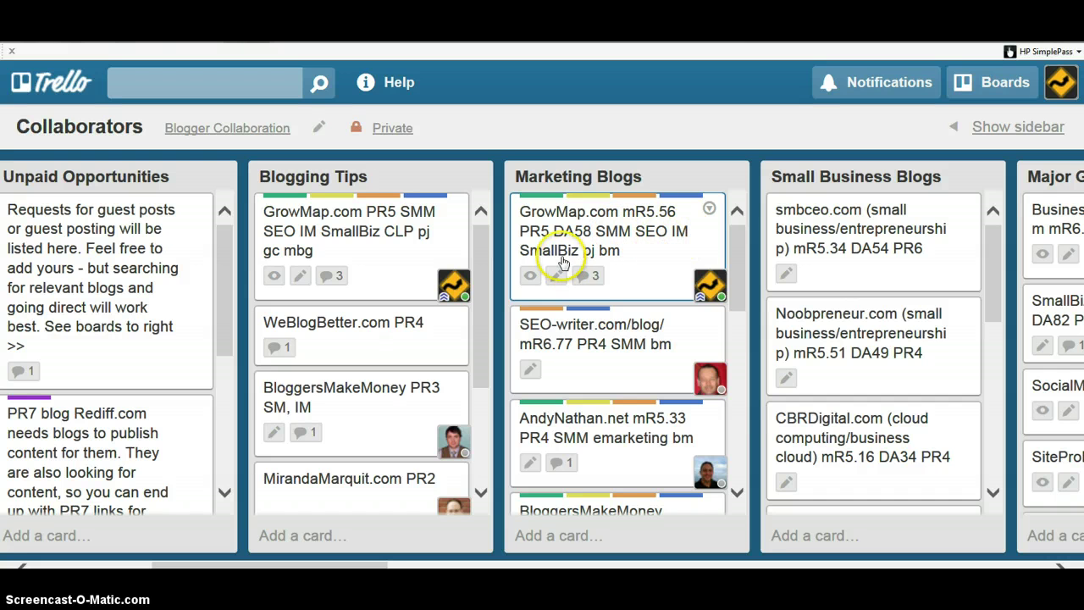
pyautogui.click(645, 236)
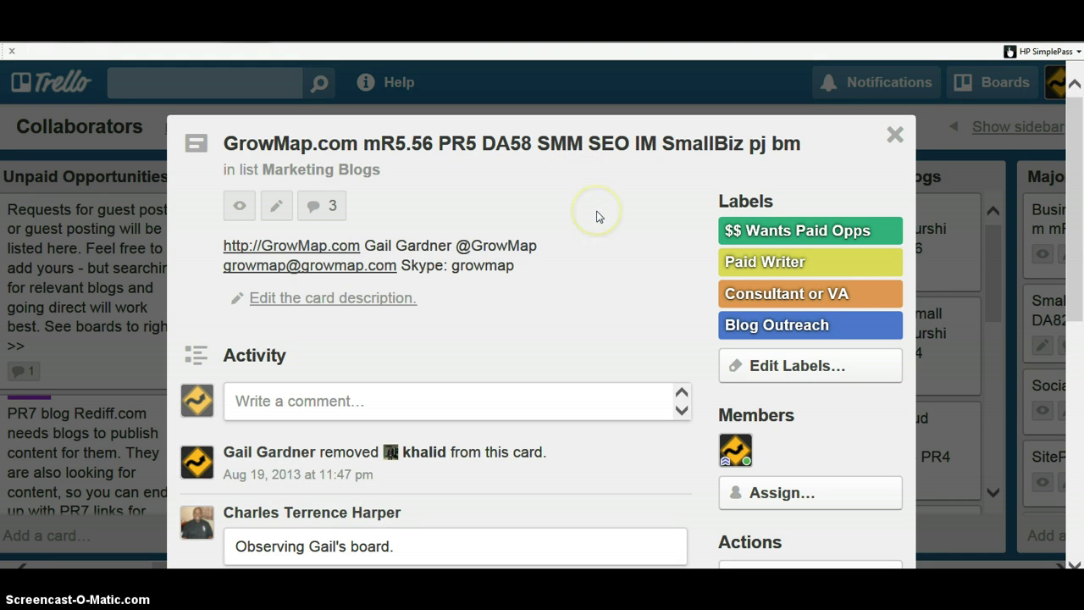
pyautogui.click(768, 368)
pyautogui.scroll(-1, 596, 337)
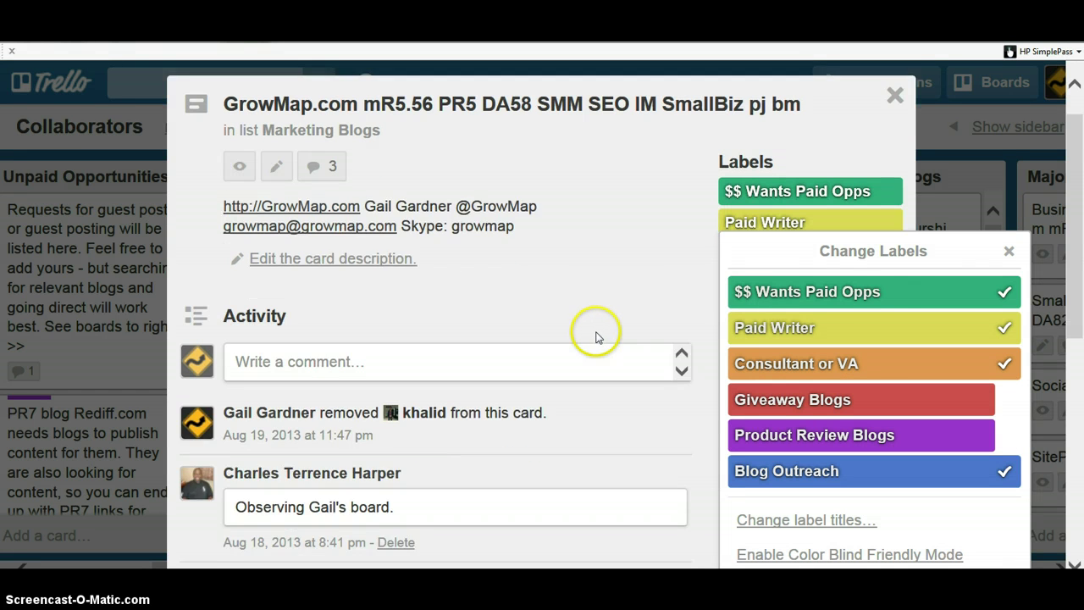
pyautogui.scroll(-1, 596, 337)
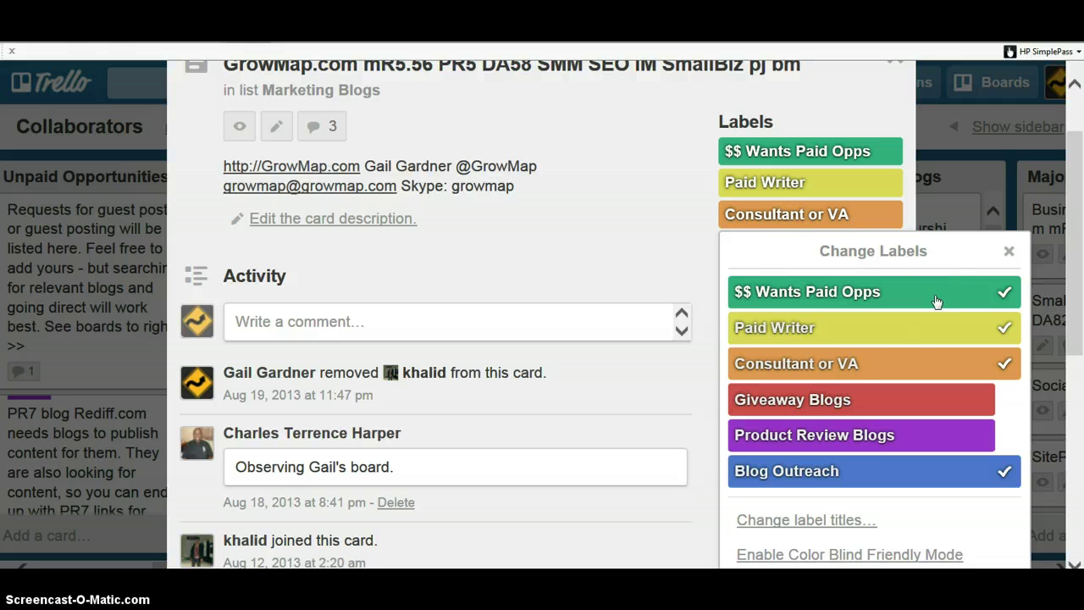
pyautogui.click(901, 330)
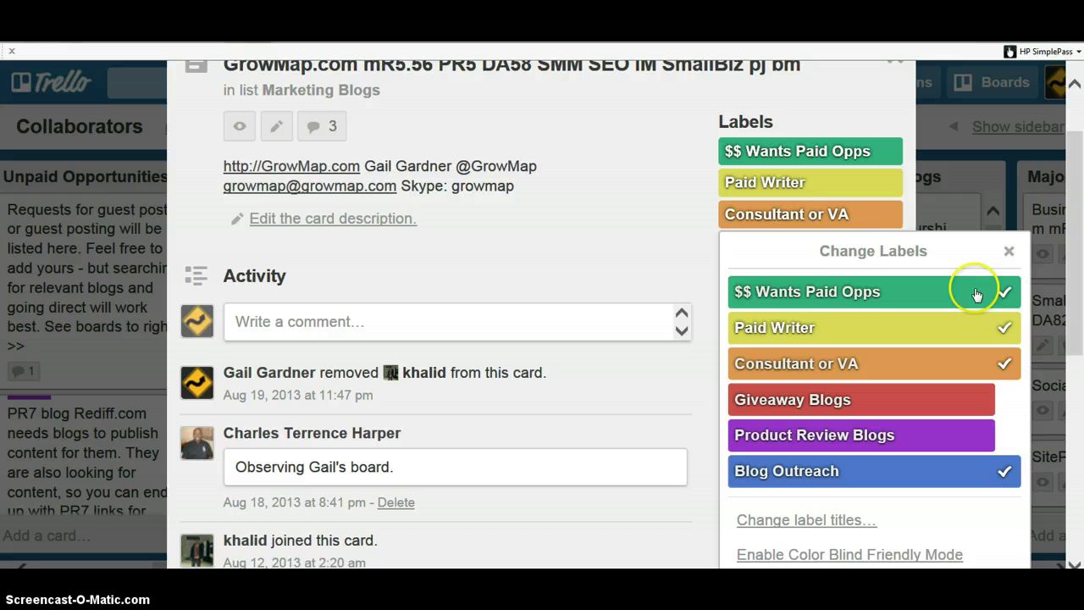
pyautogui.click(1006, 246)
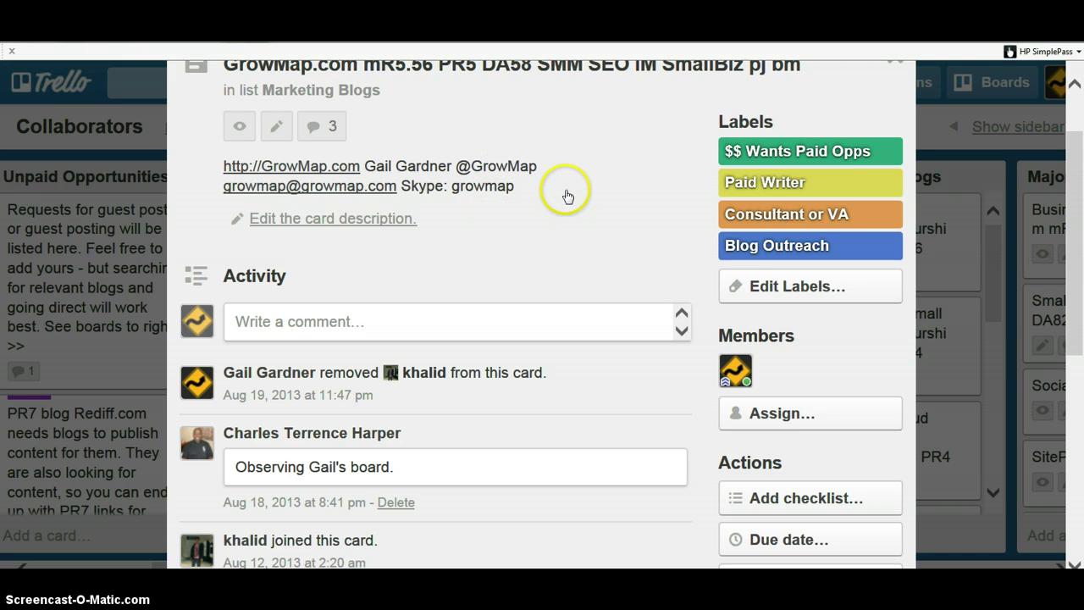
# View the GrowMap.com card's assignable members without changes, then close the card.
pyautogui.scroll(-1, 579, 191)
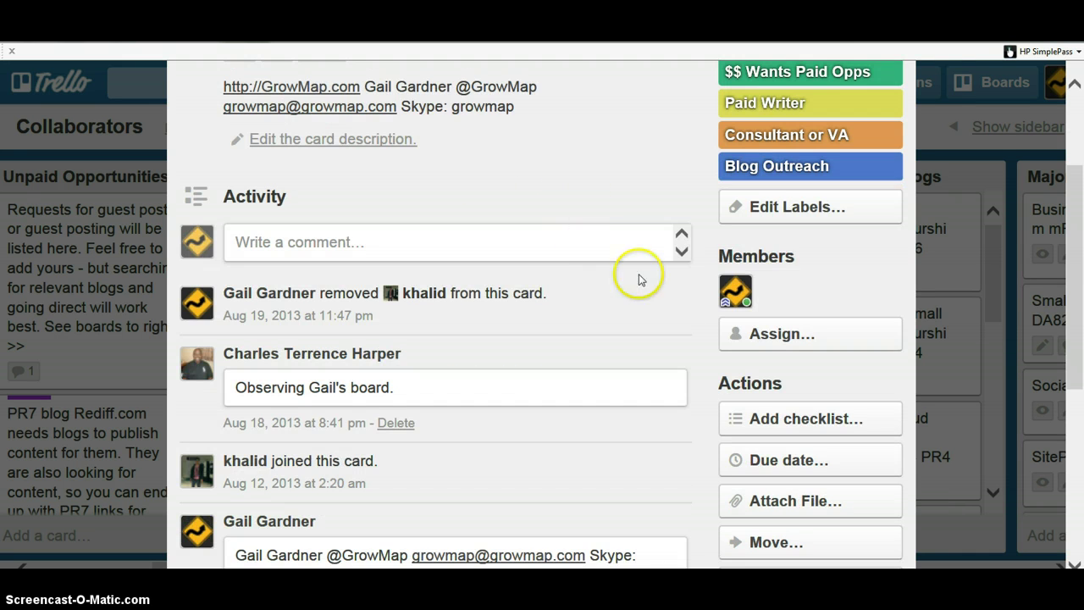
pyautogui.click(806, 334)
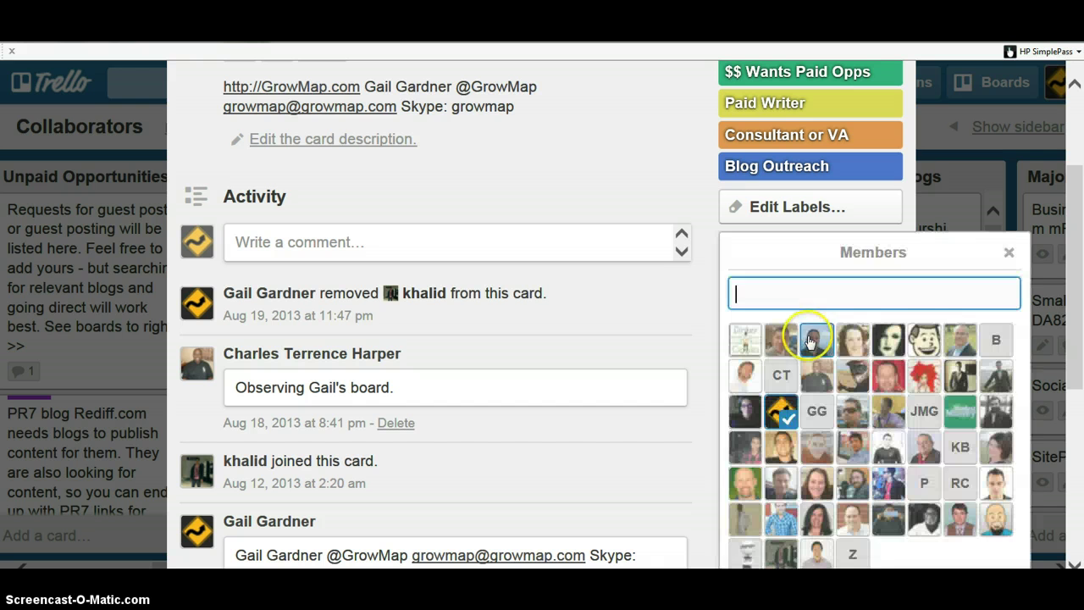
pyautogui.click(1008, 253)
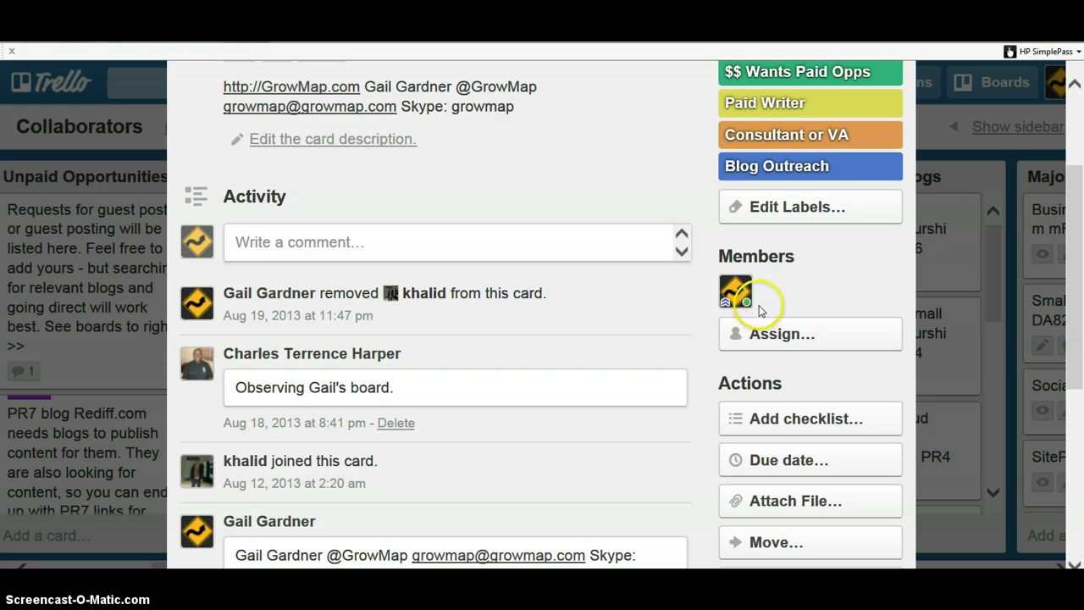
pyautogui.moveTo(726, 306)
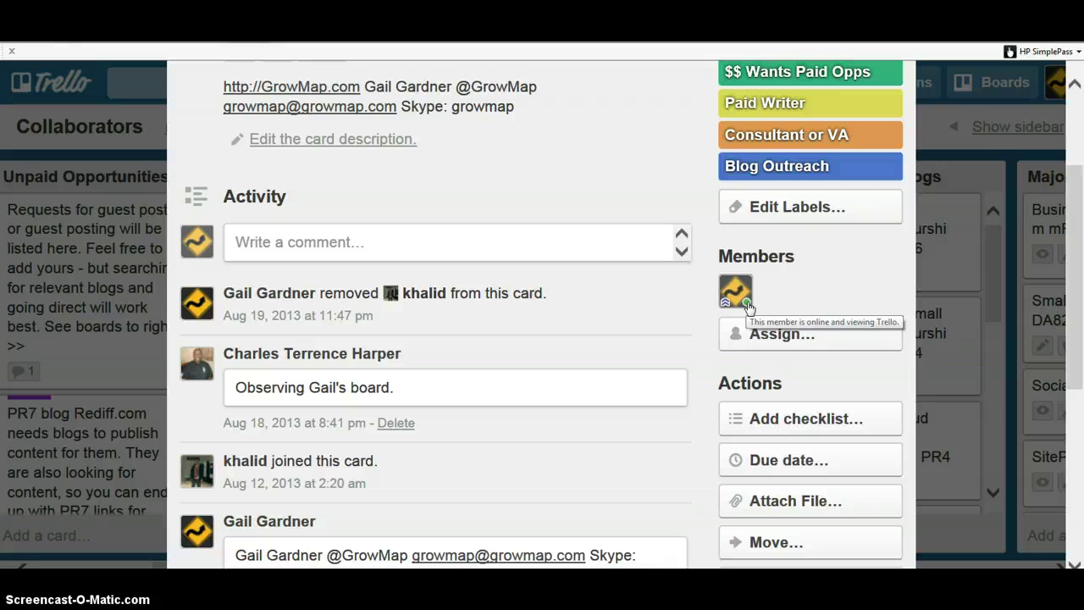
pyautogui.click(748, 307)
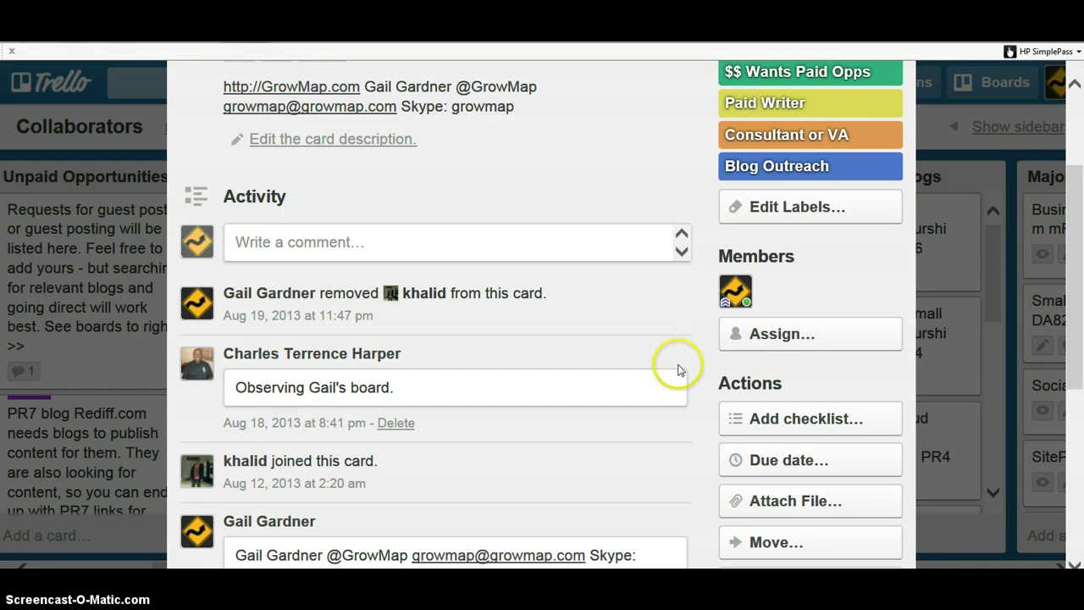
pyautogui.scroll(-2, 679, 300)
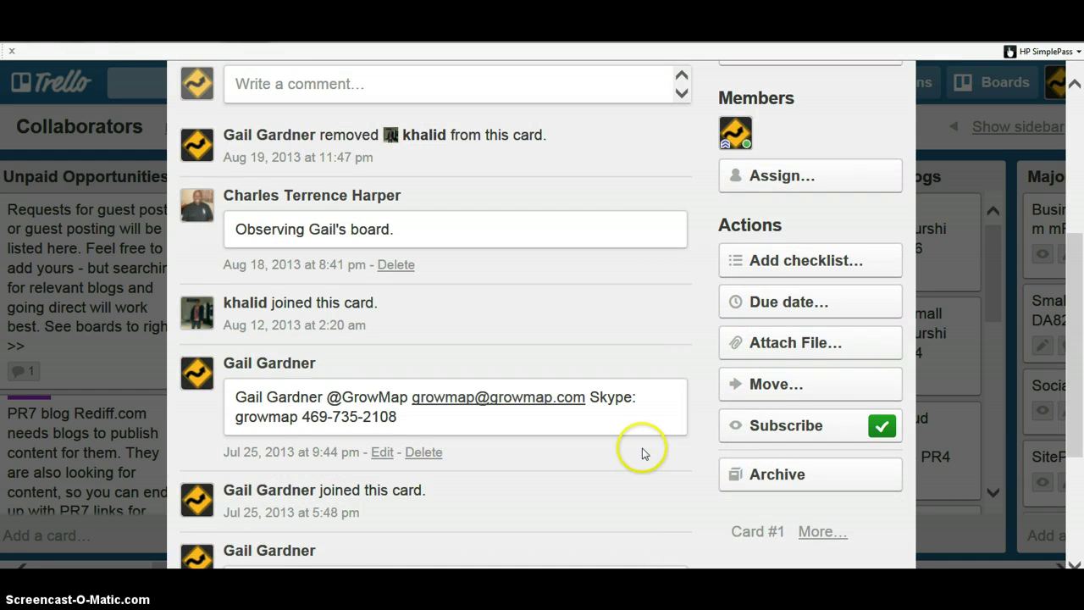
pyautogui.scroll(4, 796, 237)
pyautogui.click(893, 138)
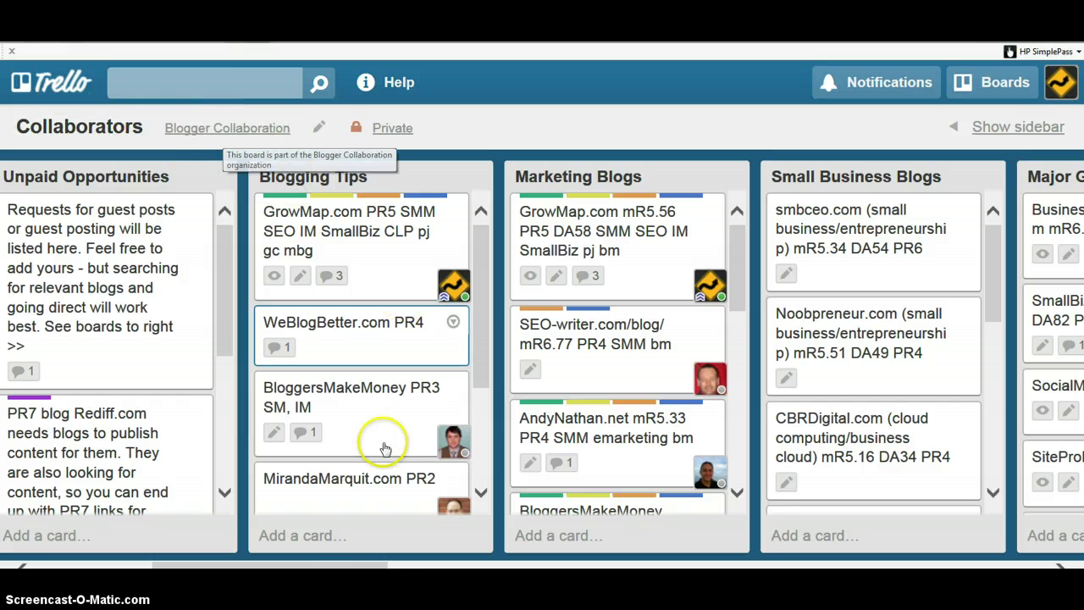
pyautogui.moveTo(346, 569); pyautogui.dragTo(228, 569)
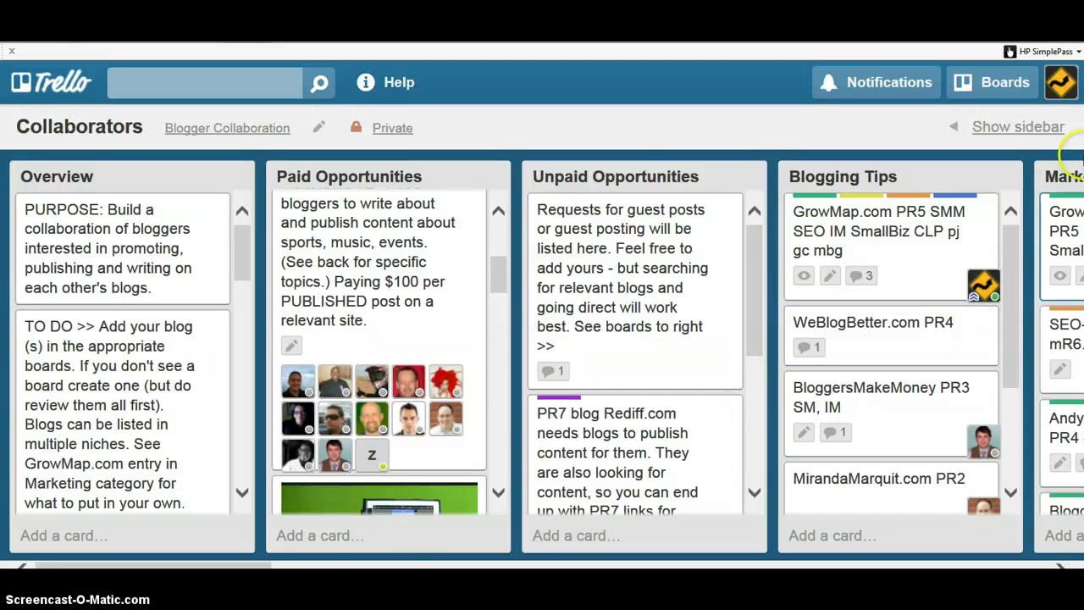
pyautogui.moveTo(998, 217); pyautogui.dragTo(739, 161)
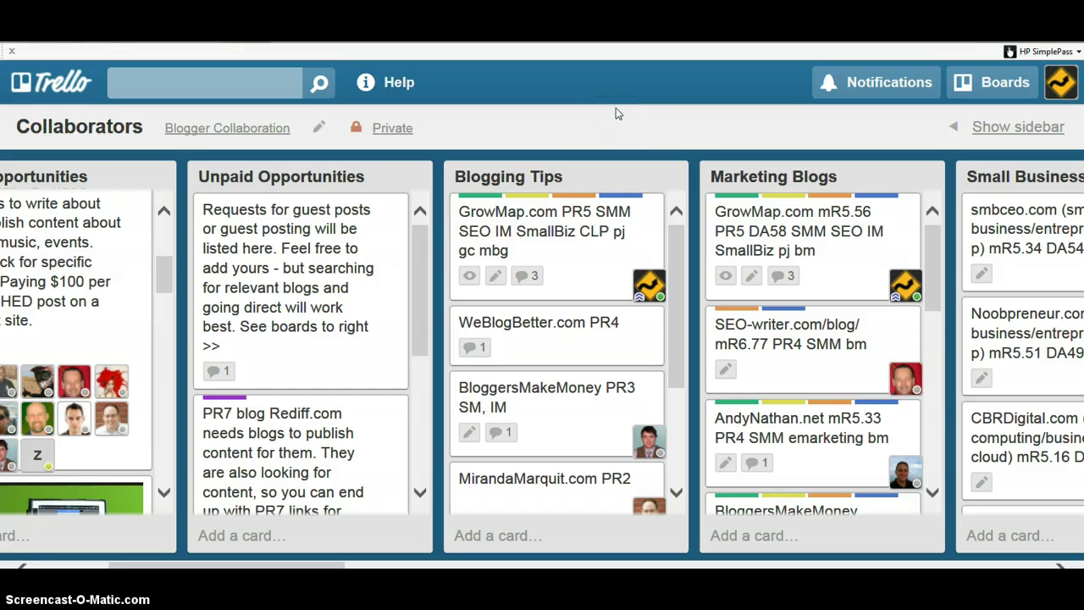
# Return to Blogger Collaboration and scroll through its org boards, Authors on Group Blogs to Wedding Related, and back.
pyautogui.click(224, 127)
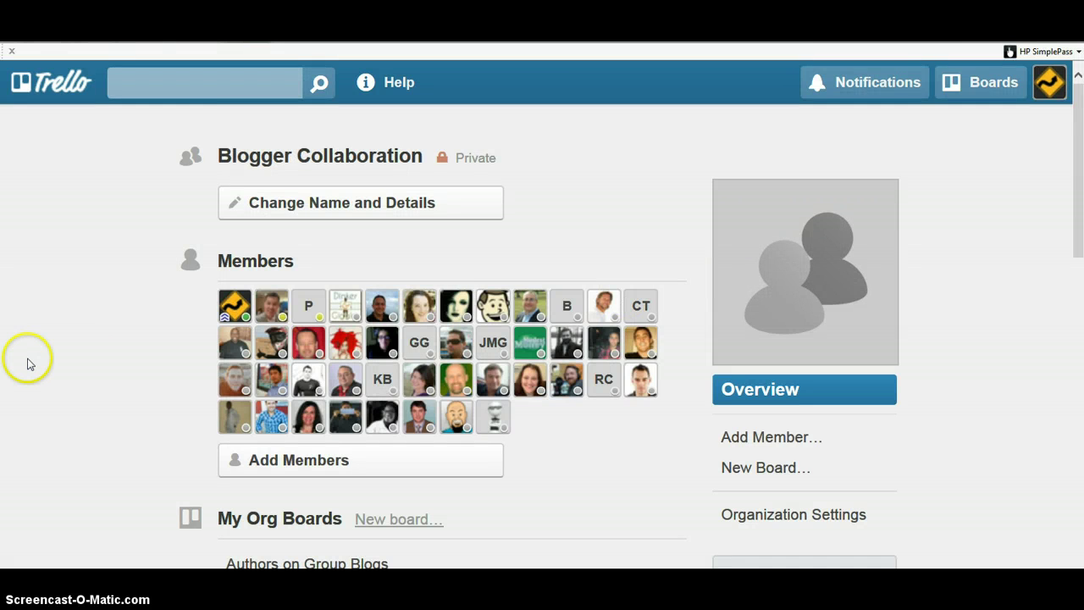
pyautogui.scroll(-2, 34, 348)
pyautogui.scroll(-4, 40, 342)
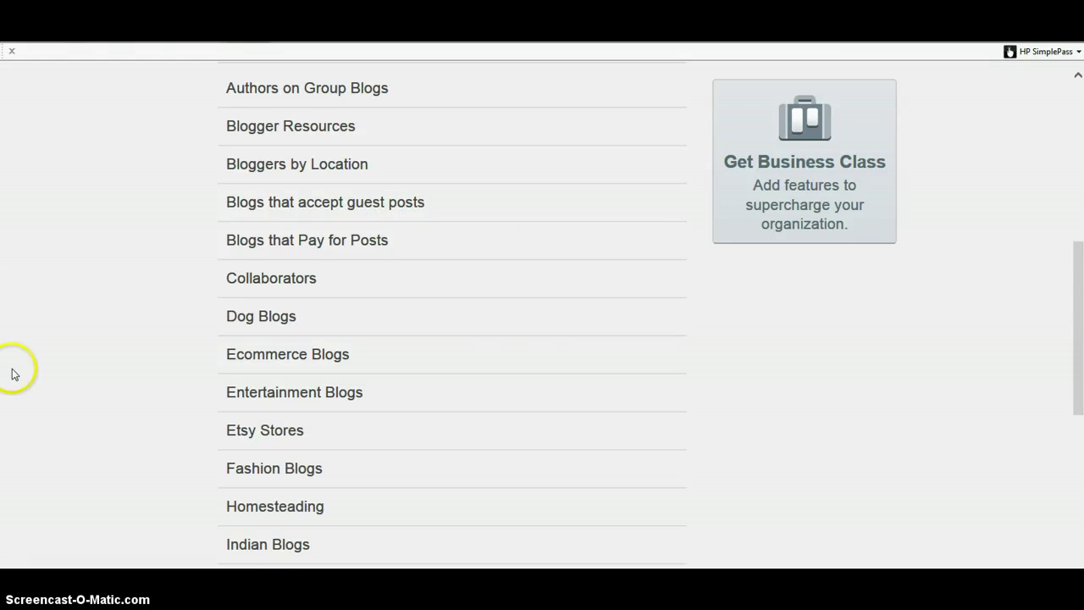
pyautogui.scroll(-3, 13, 373)
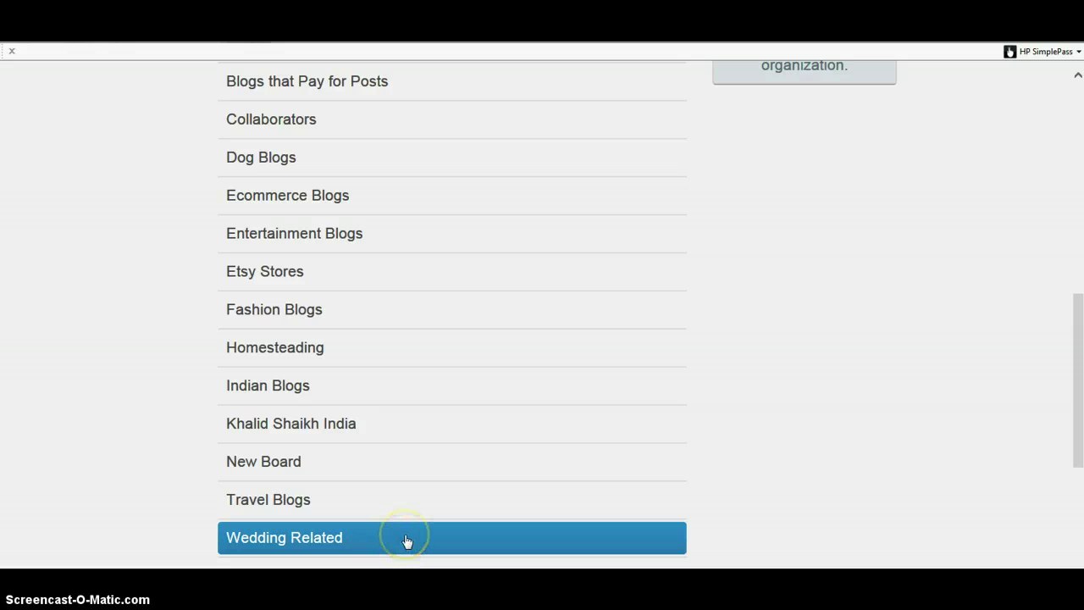
pyautogui.scroll(5, 75, 455)
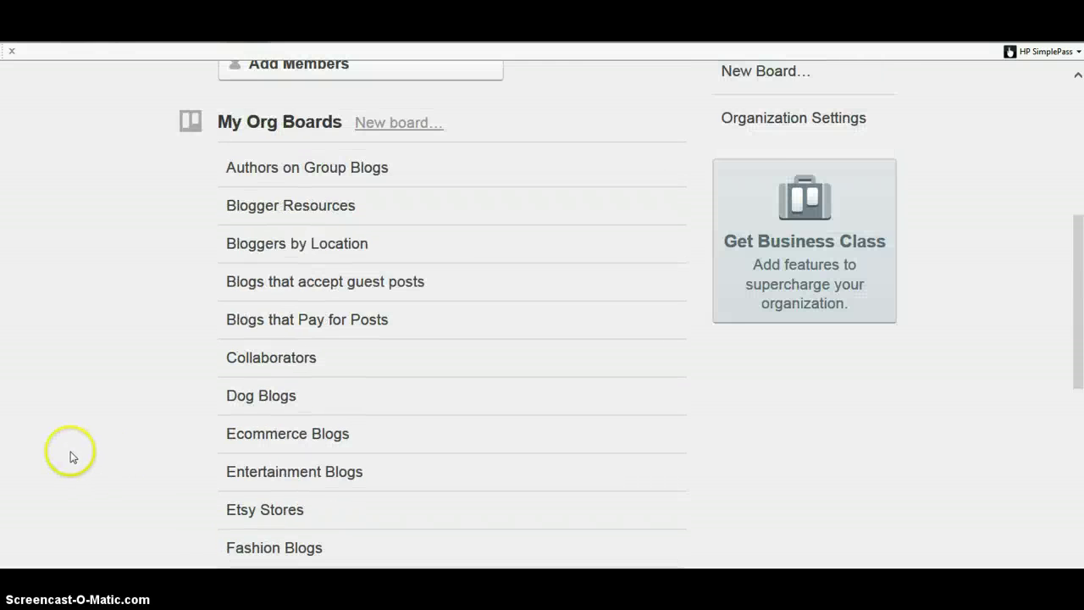
pyautogui.scroll(2, 75, 453)
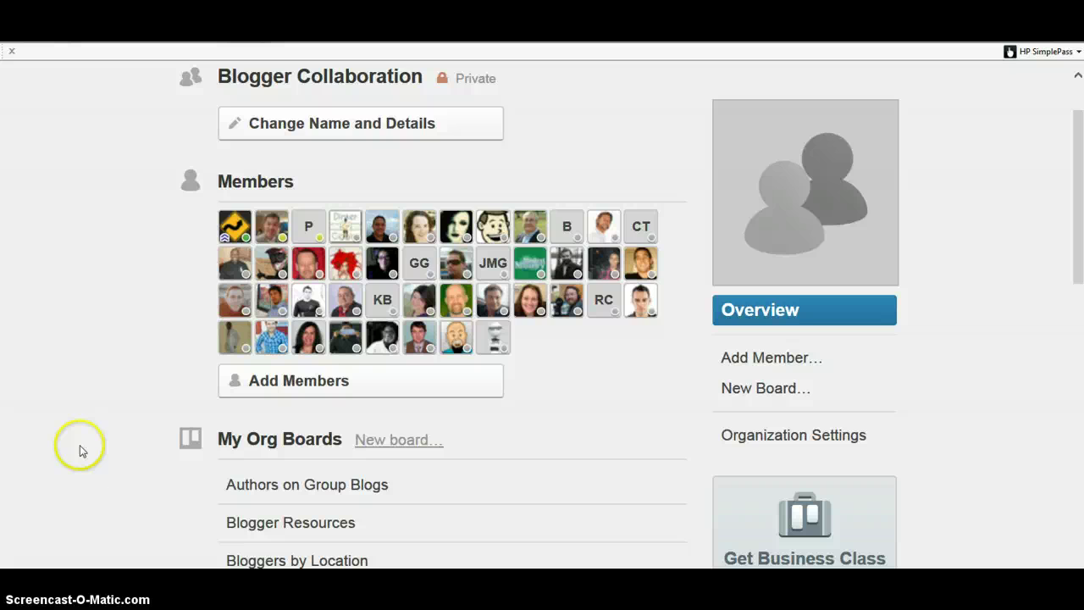
pyautogui.scroll(1, 79, 444)
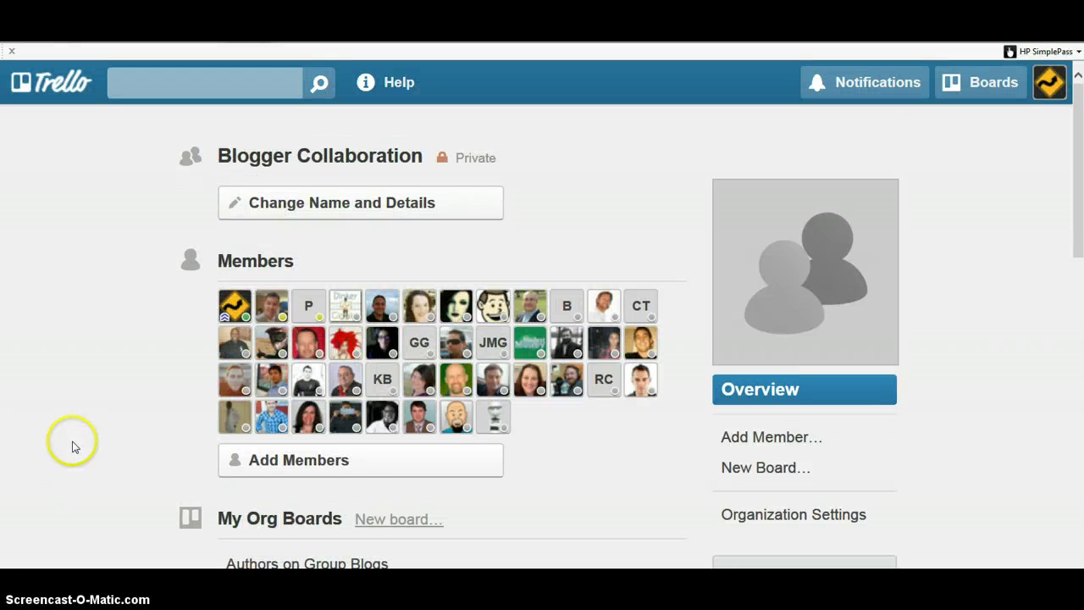